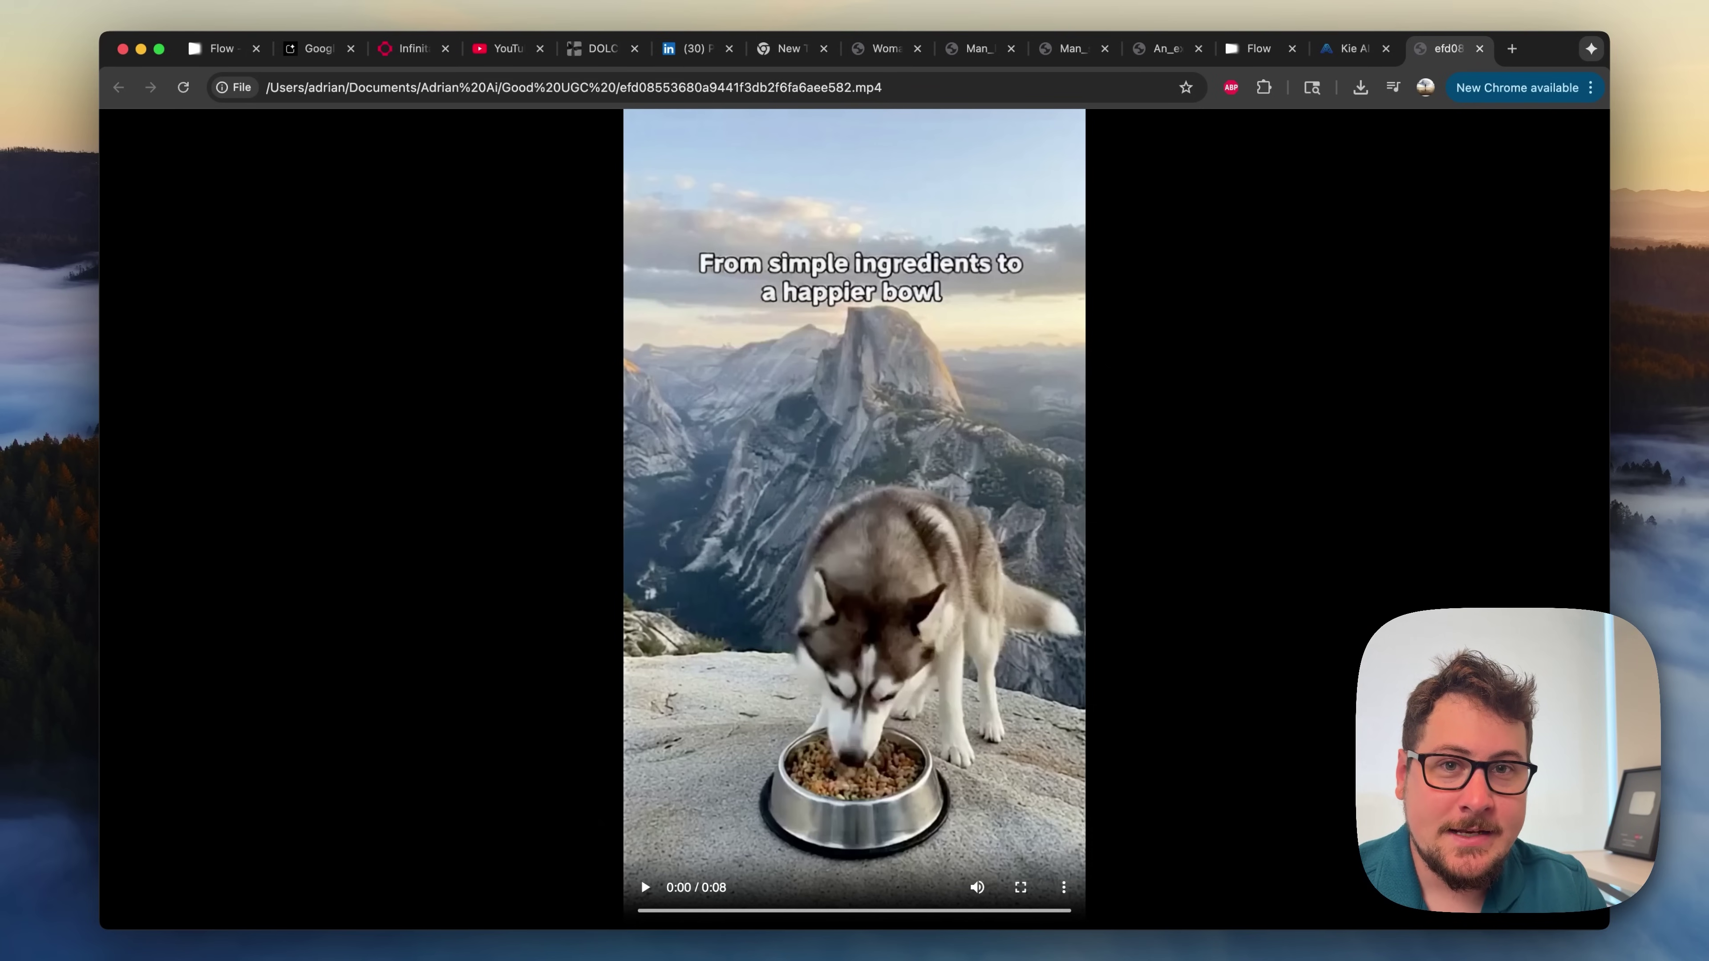
Play the local 8-second husky dog-food video in Chrome.
left_click(647, 889)
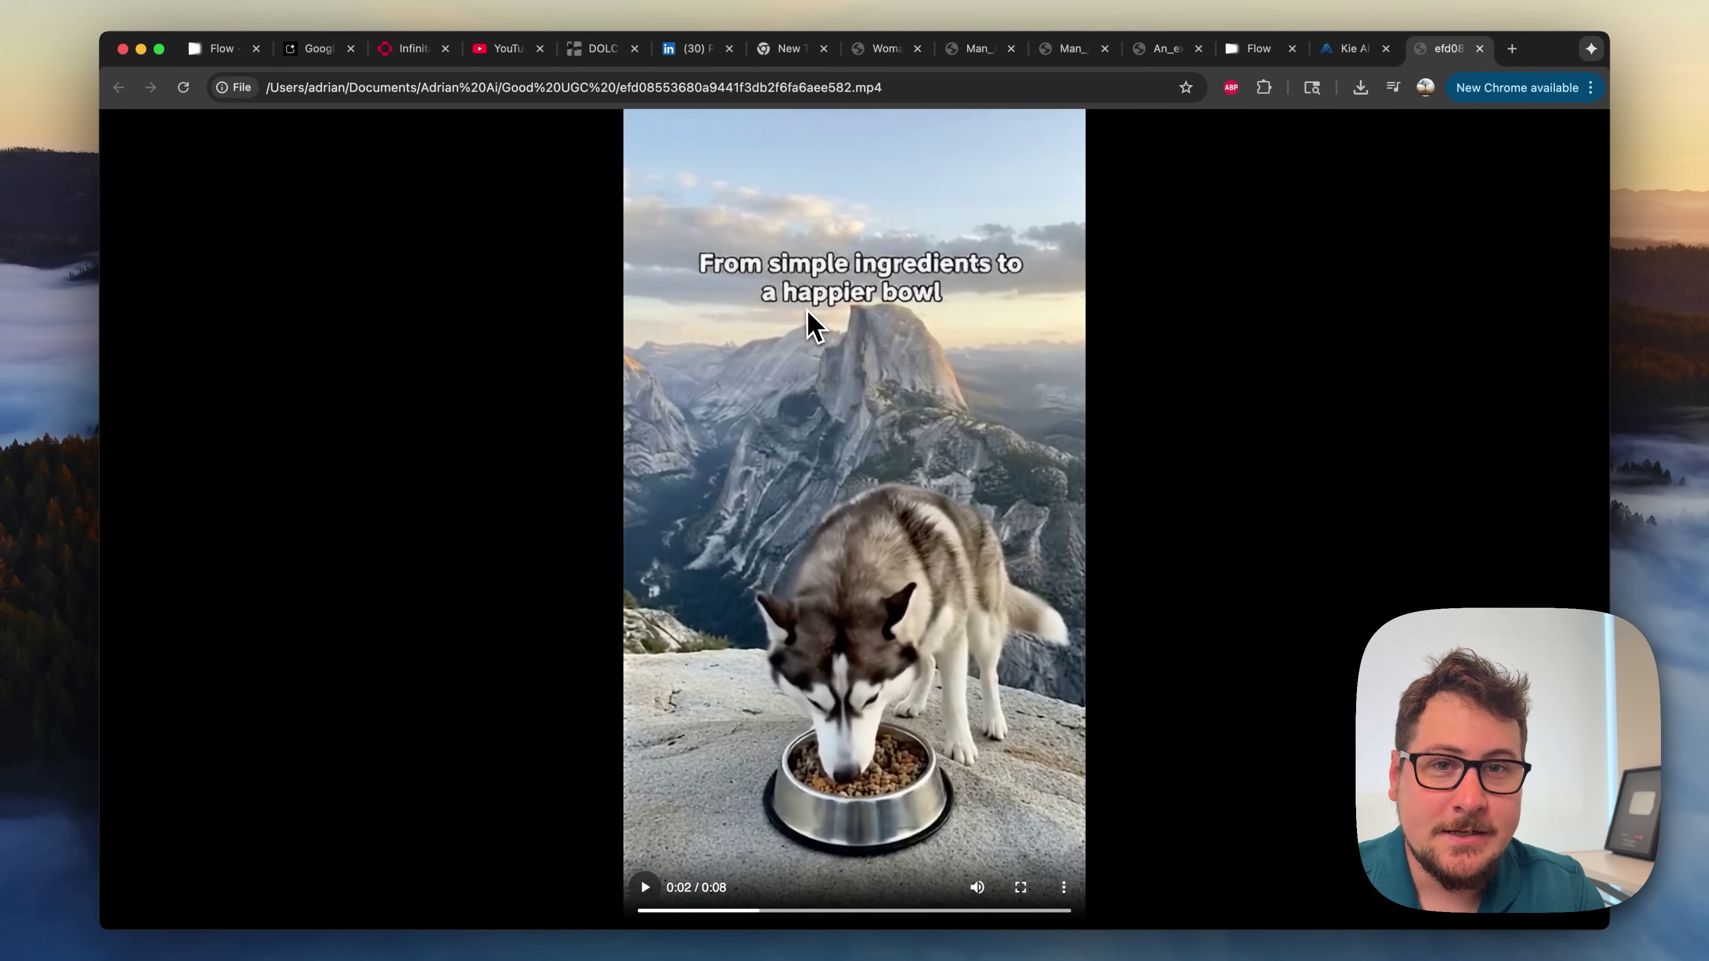
Go to the Kie AI Veo 3 Playground and watch its carousel sample videos.
left_click(1348, 48)
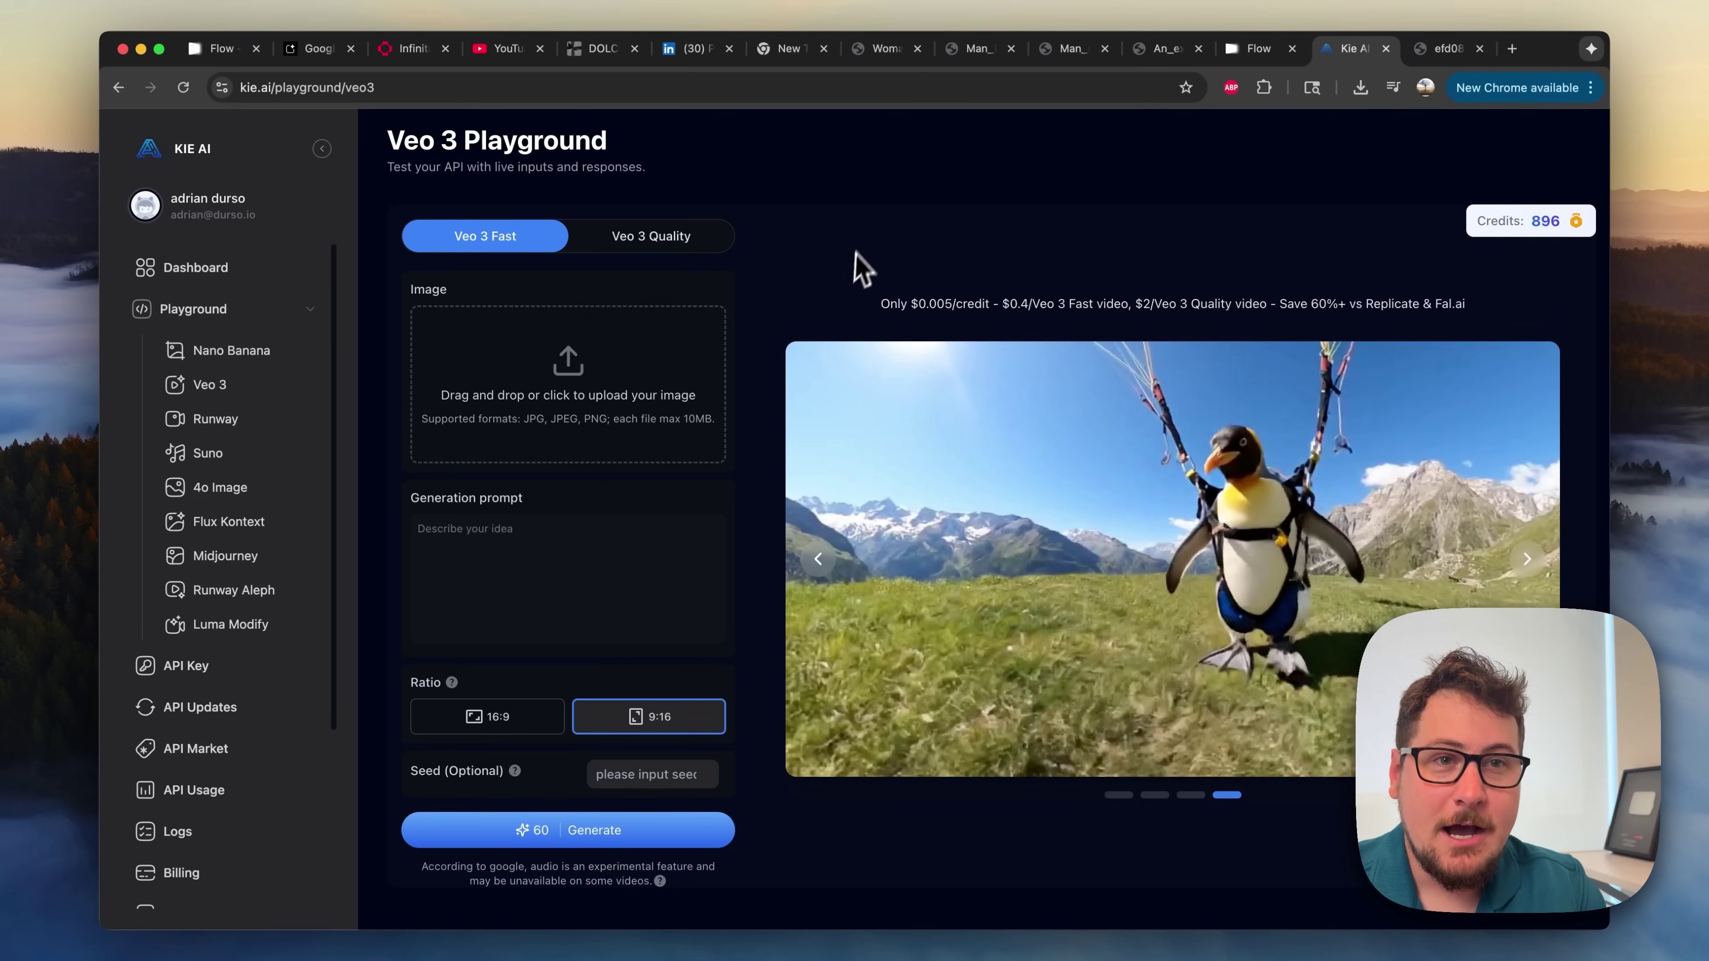
mouse_move(1076, 344)
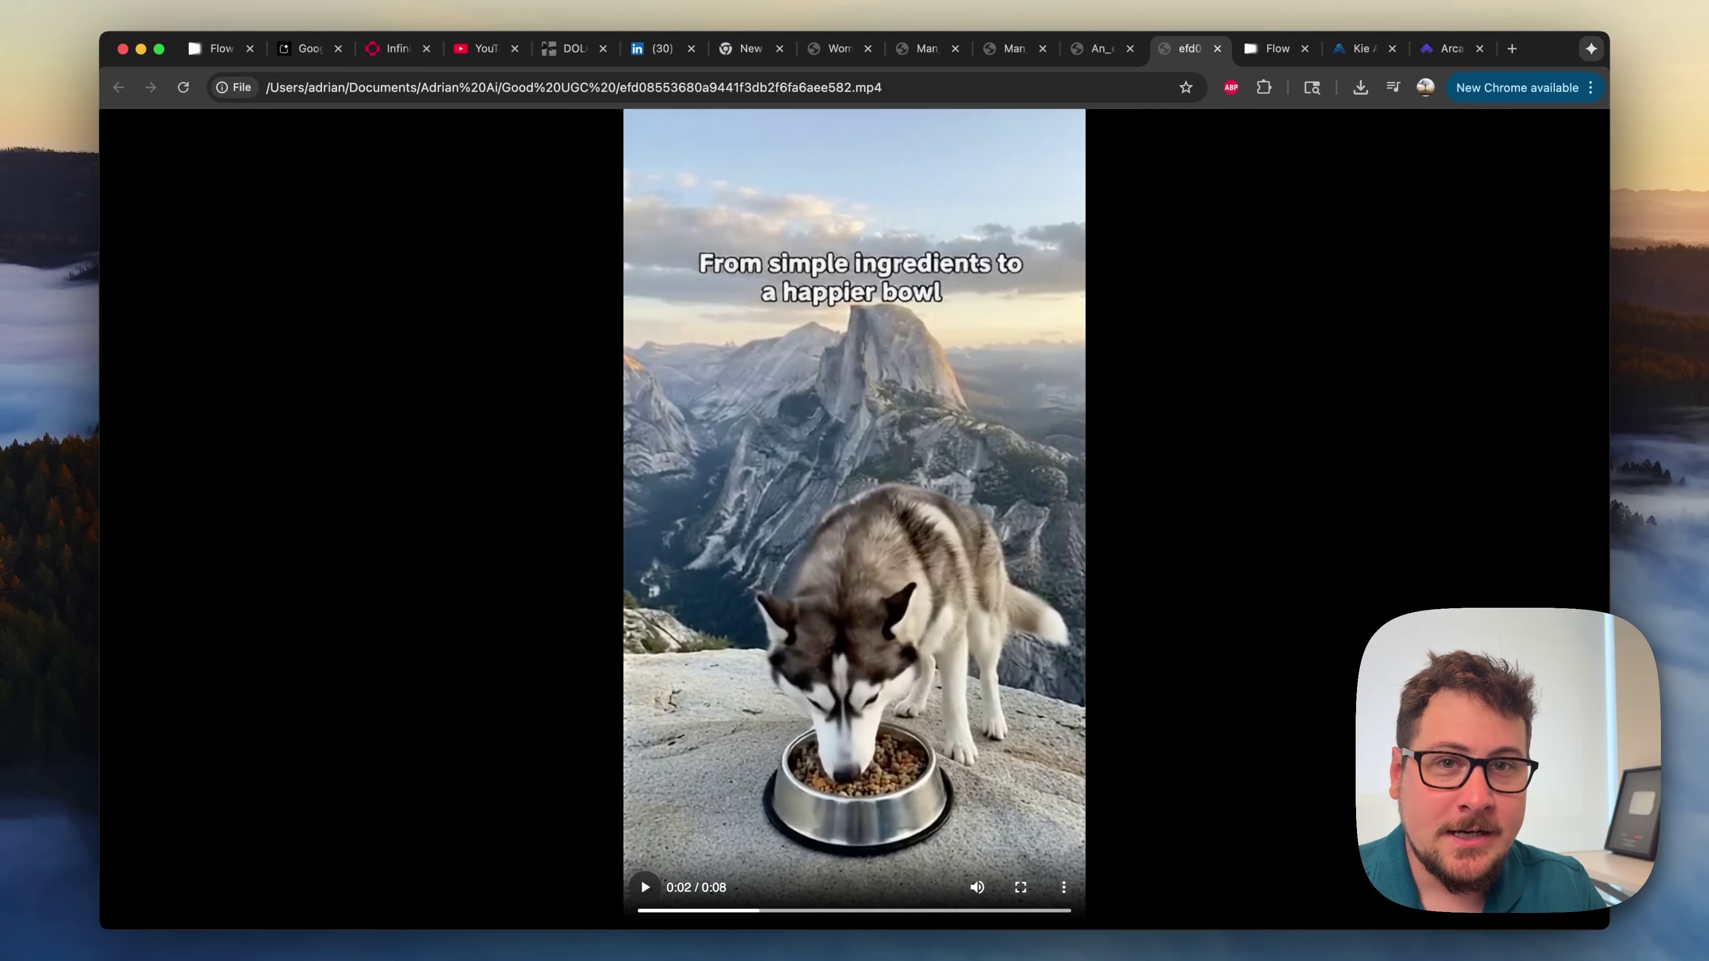
Go to the An_extremely_massive suited-man video tab and play it.
key("super+alt+Left")
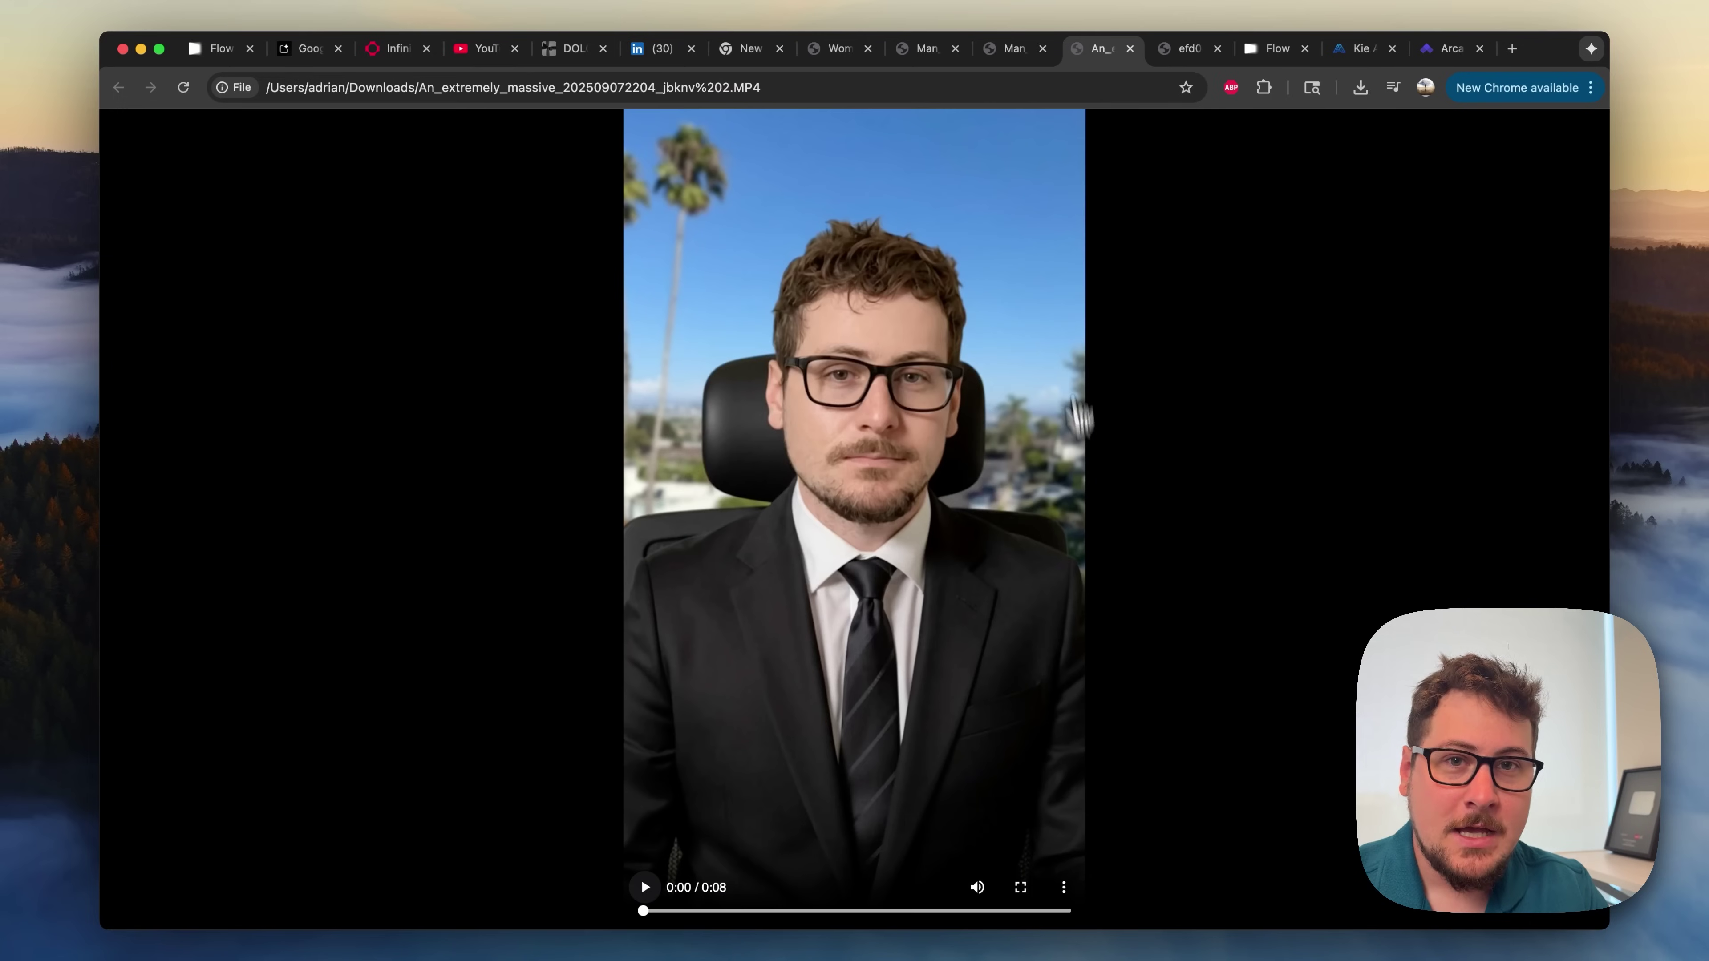
left_click(644, 888)
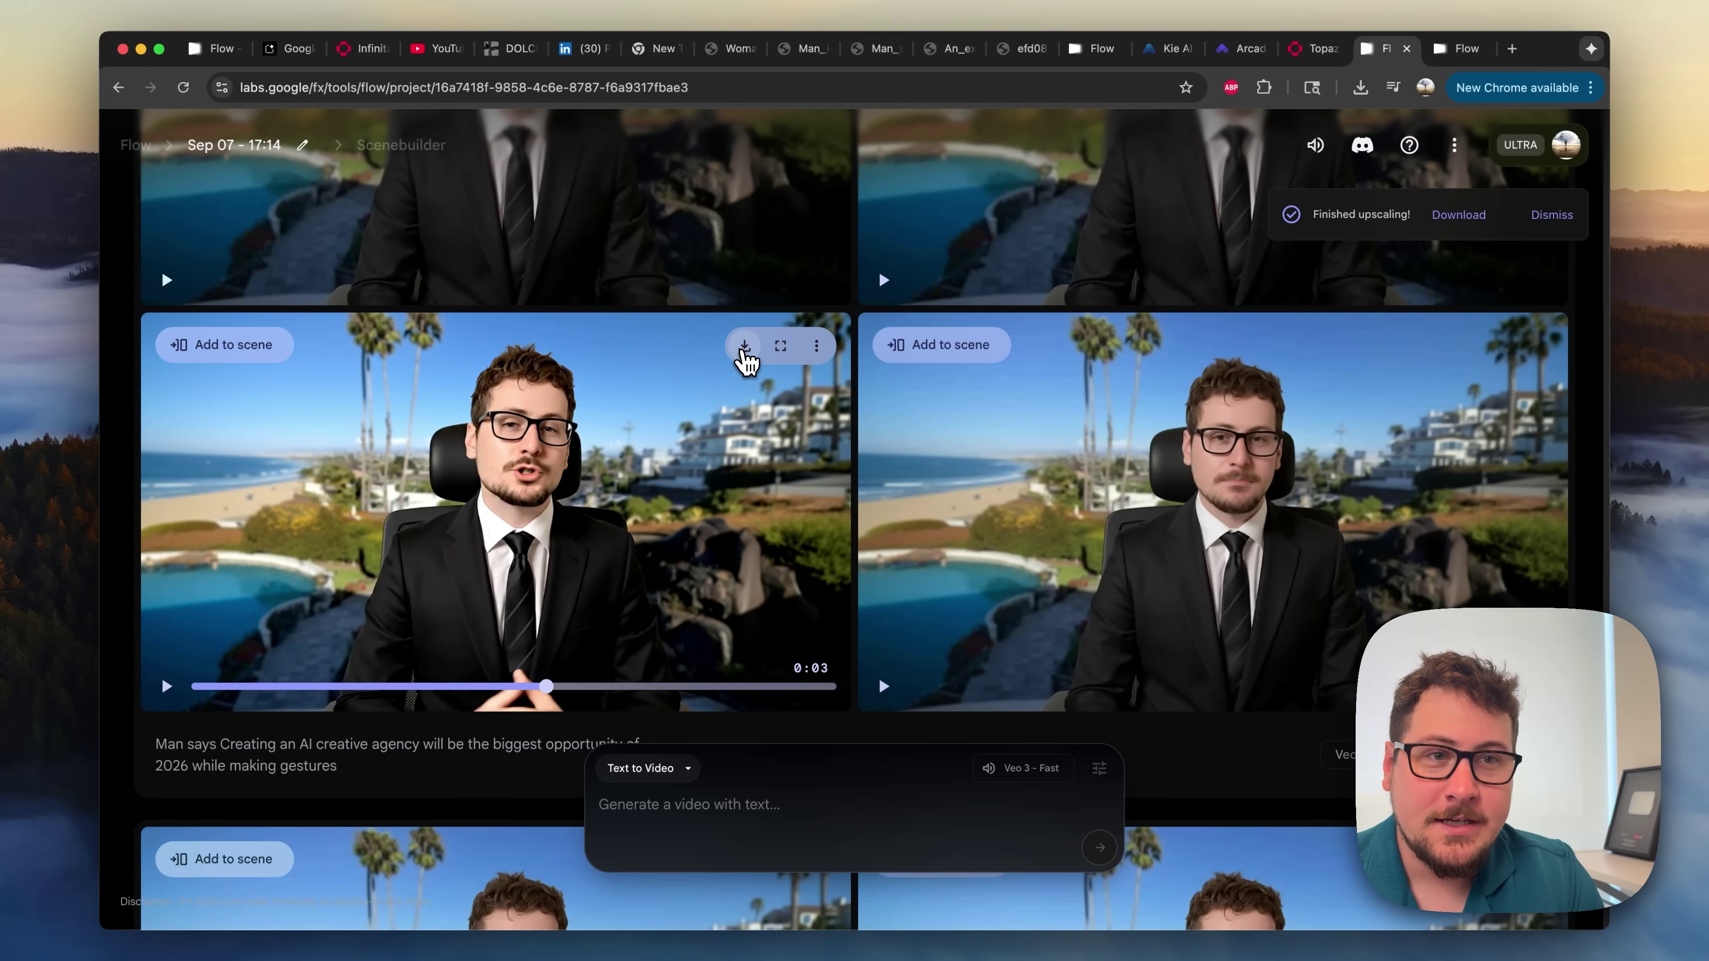
Check the suited-man clip's GIF, 720p and 1080p download options, then go to fal.ai Topaz.
left_click(744, 347)
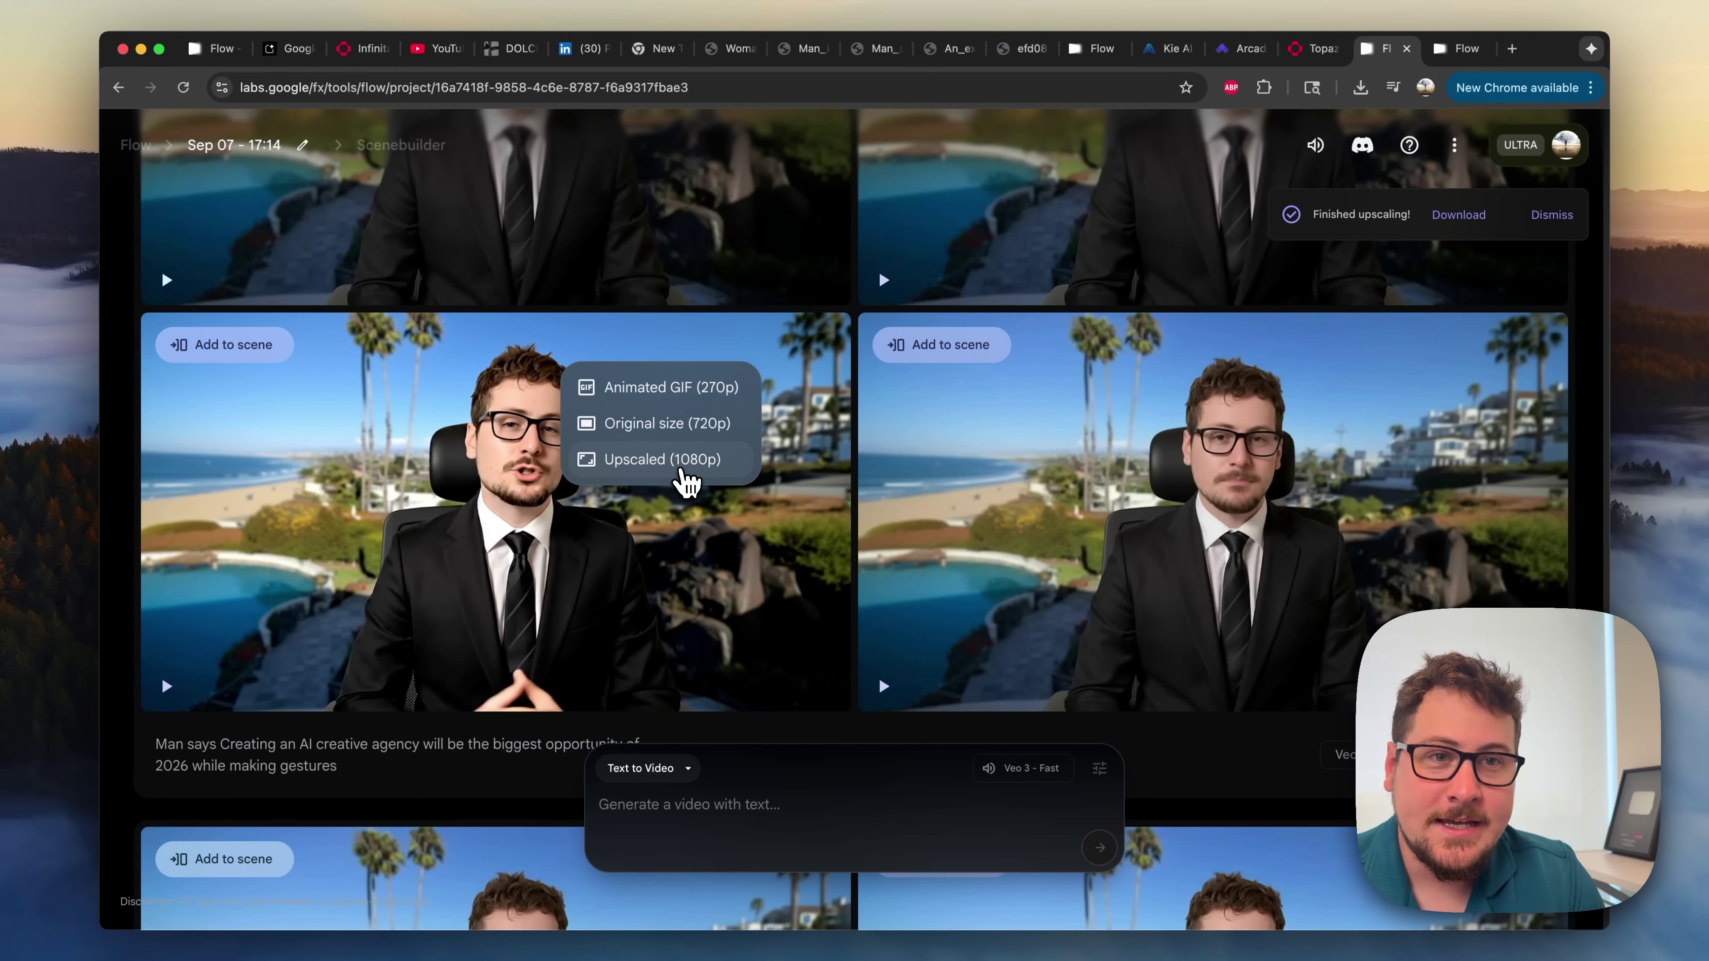
left_click(1312, 49)
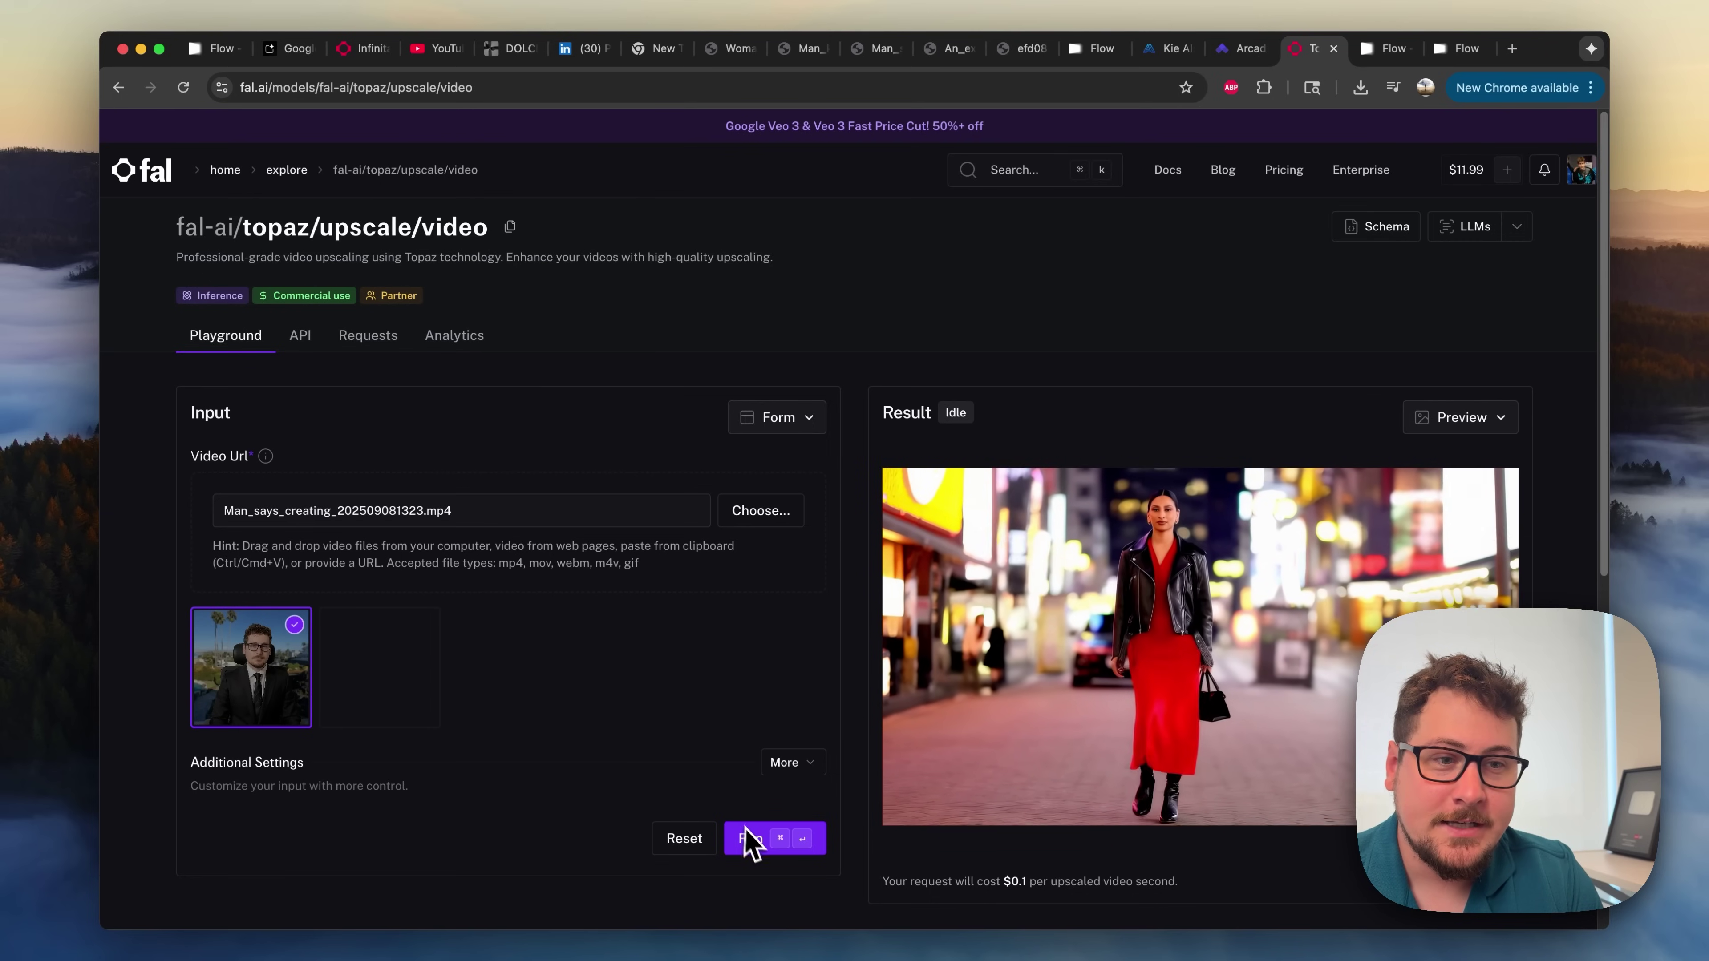
Run the fal-ai/topaz/upscale/video job on Man_says_creating_202509081323.mp4.
left_click(752, 839)
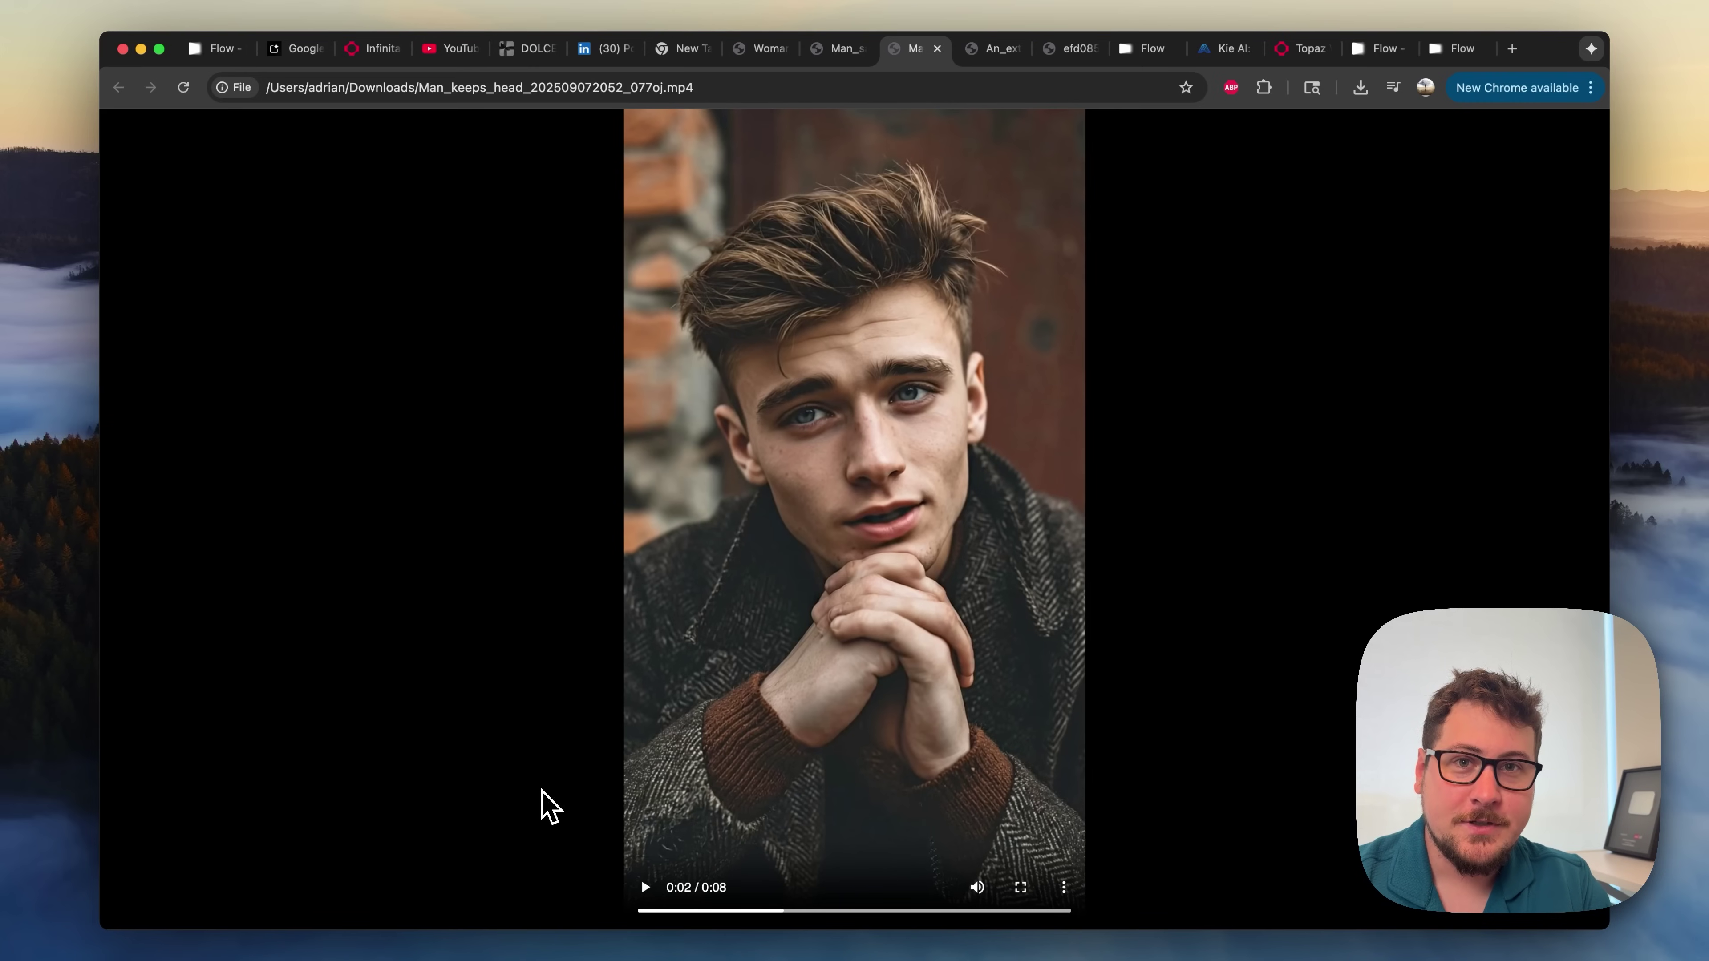
Replay the Man_keeps_head video from the start and pause it near the end.
key("Left")
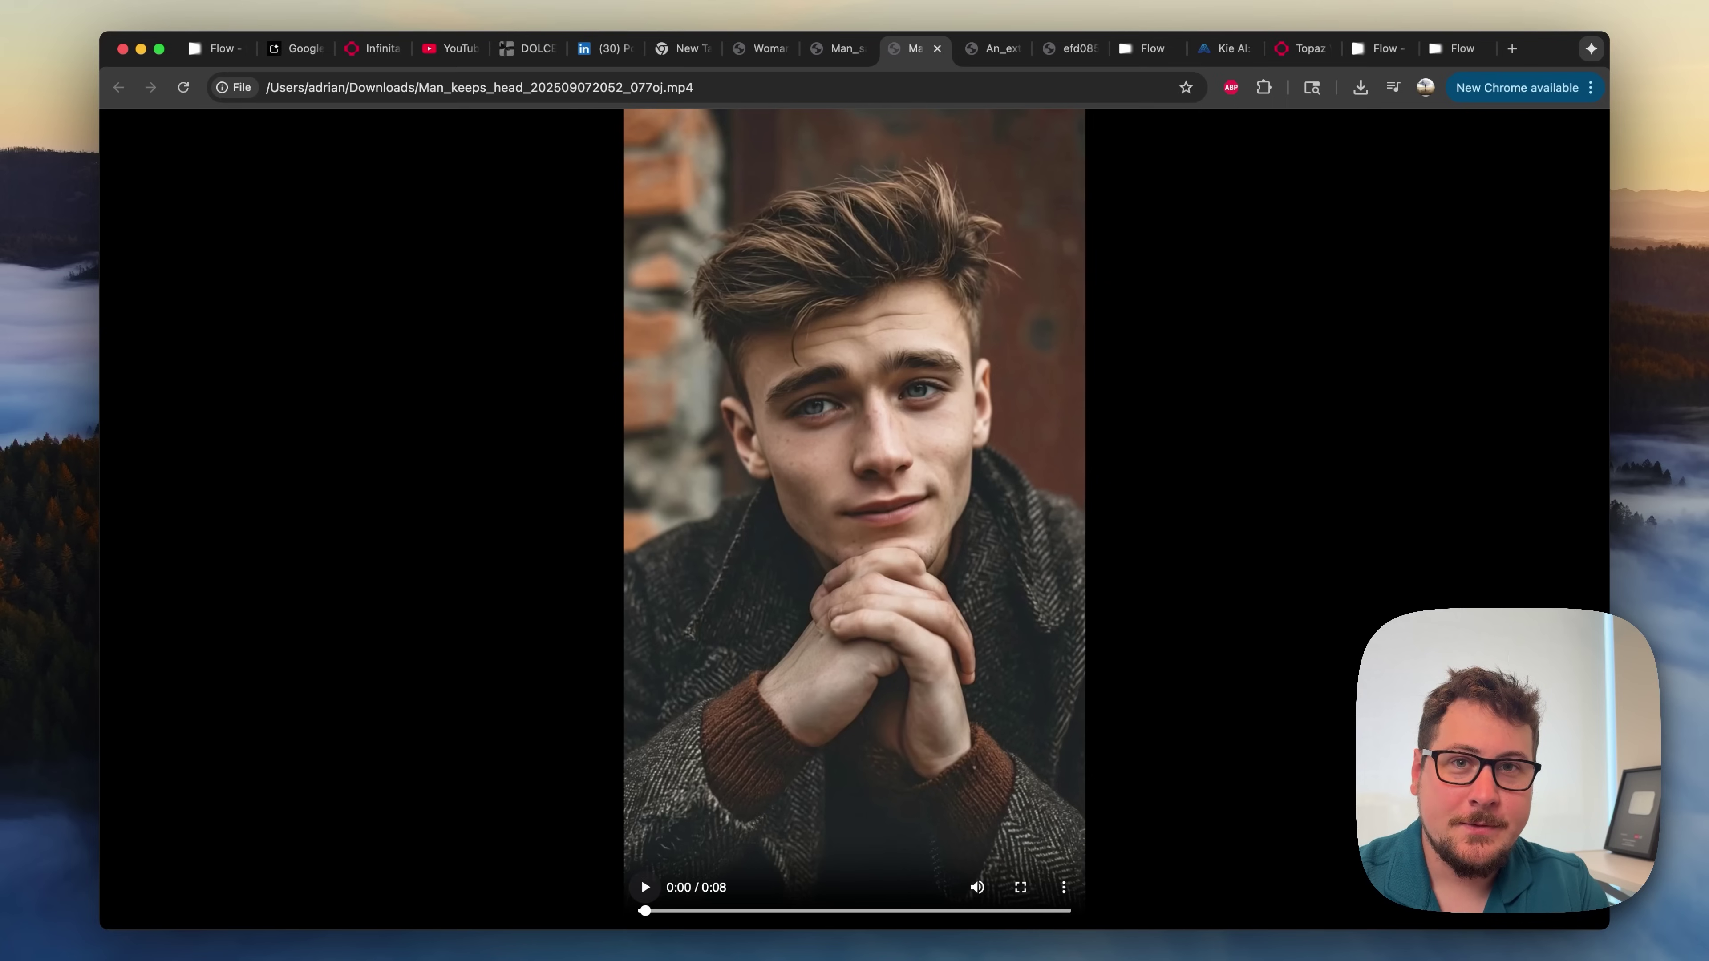
key("space")
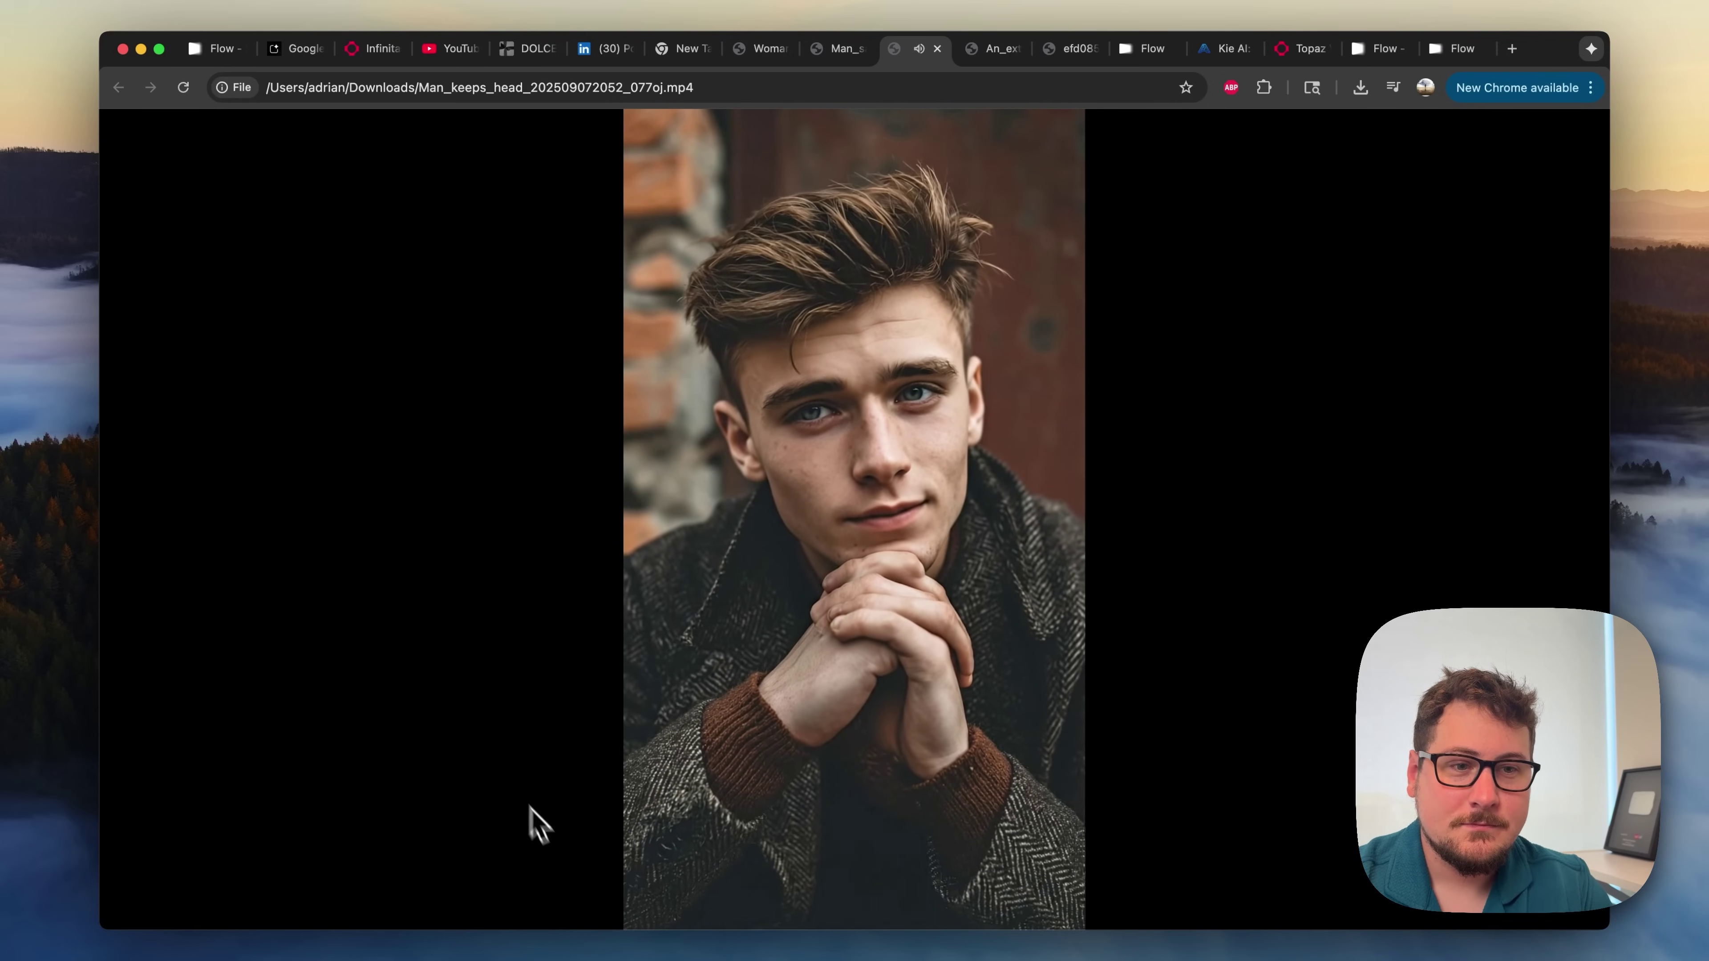
left_click(644, 888)
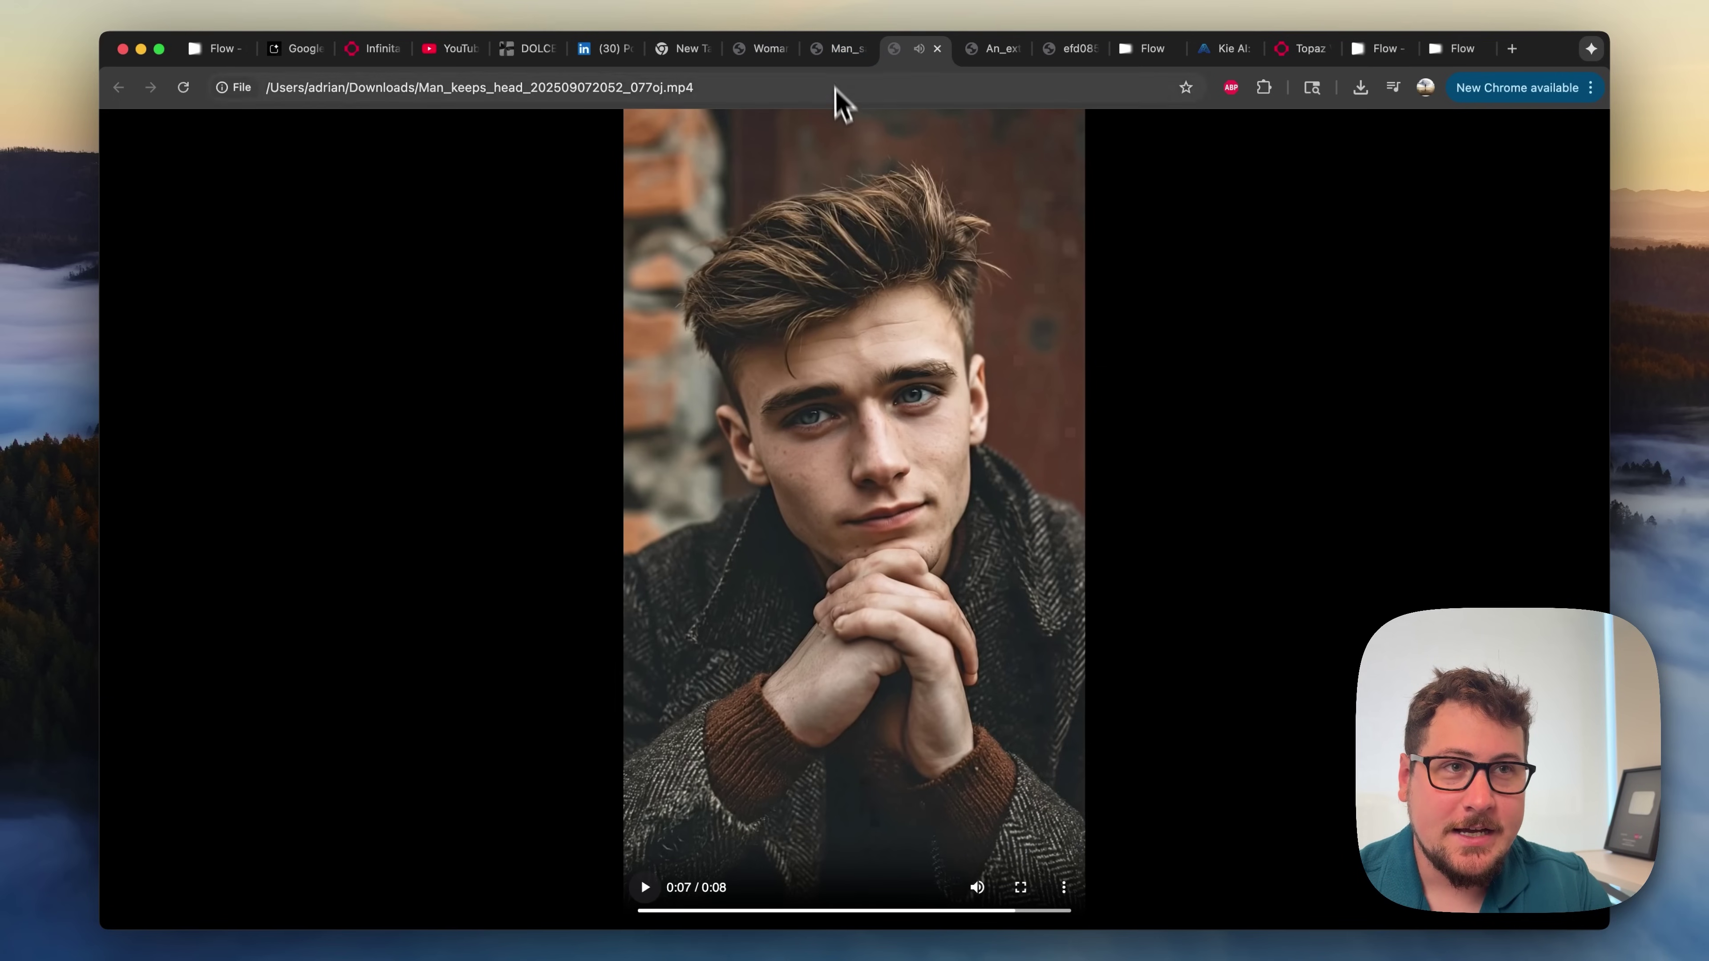
Play the Man_says_theres suited-man video from the beginning, then pause it.
left_click(836, 50)
left_click(646, 911)
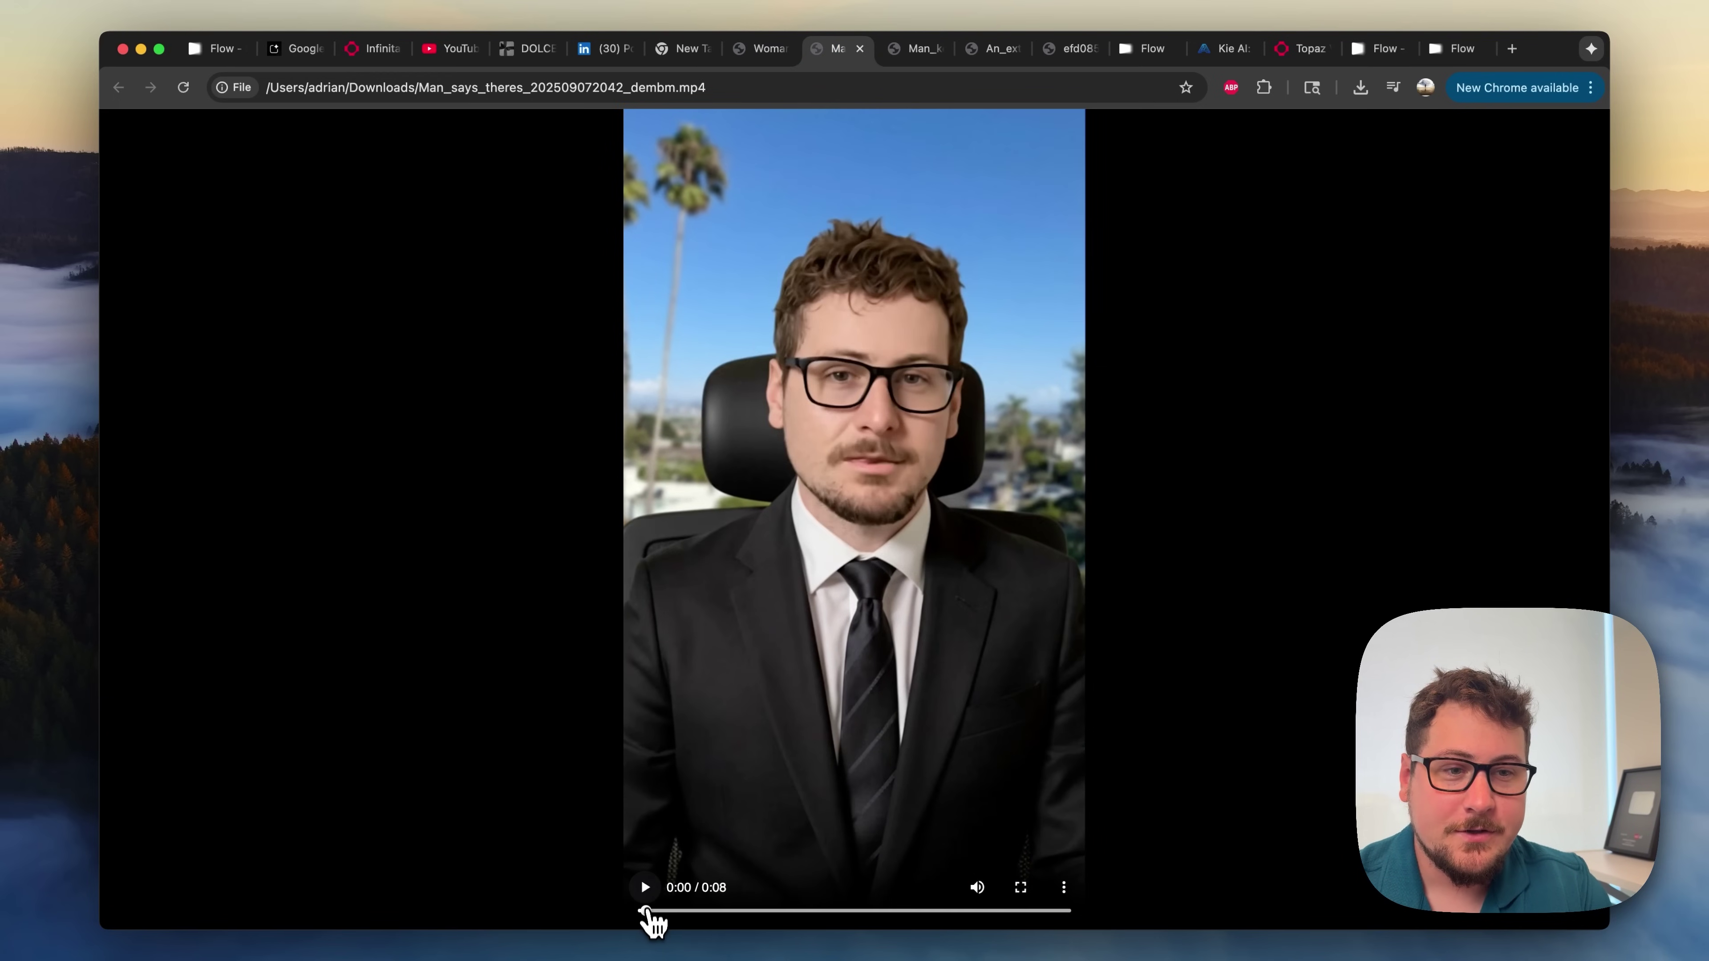
left_click(646, 890)
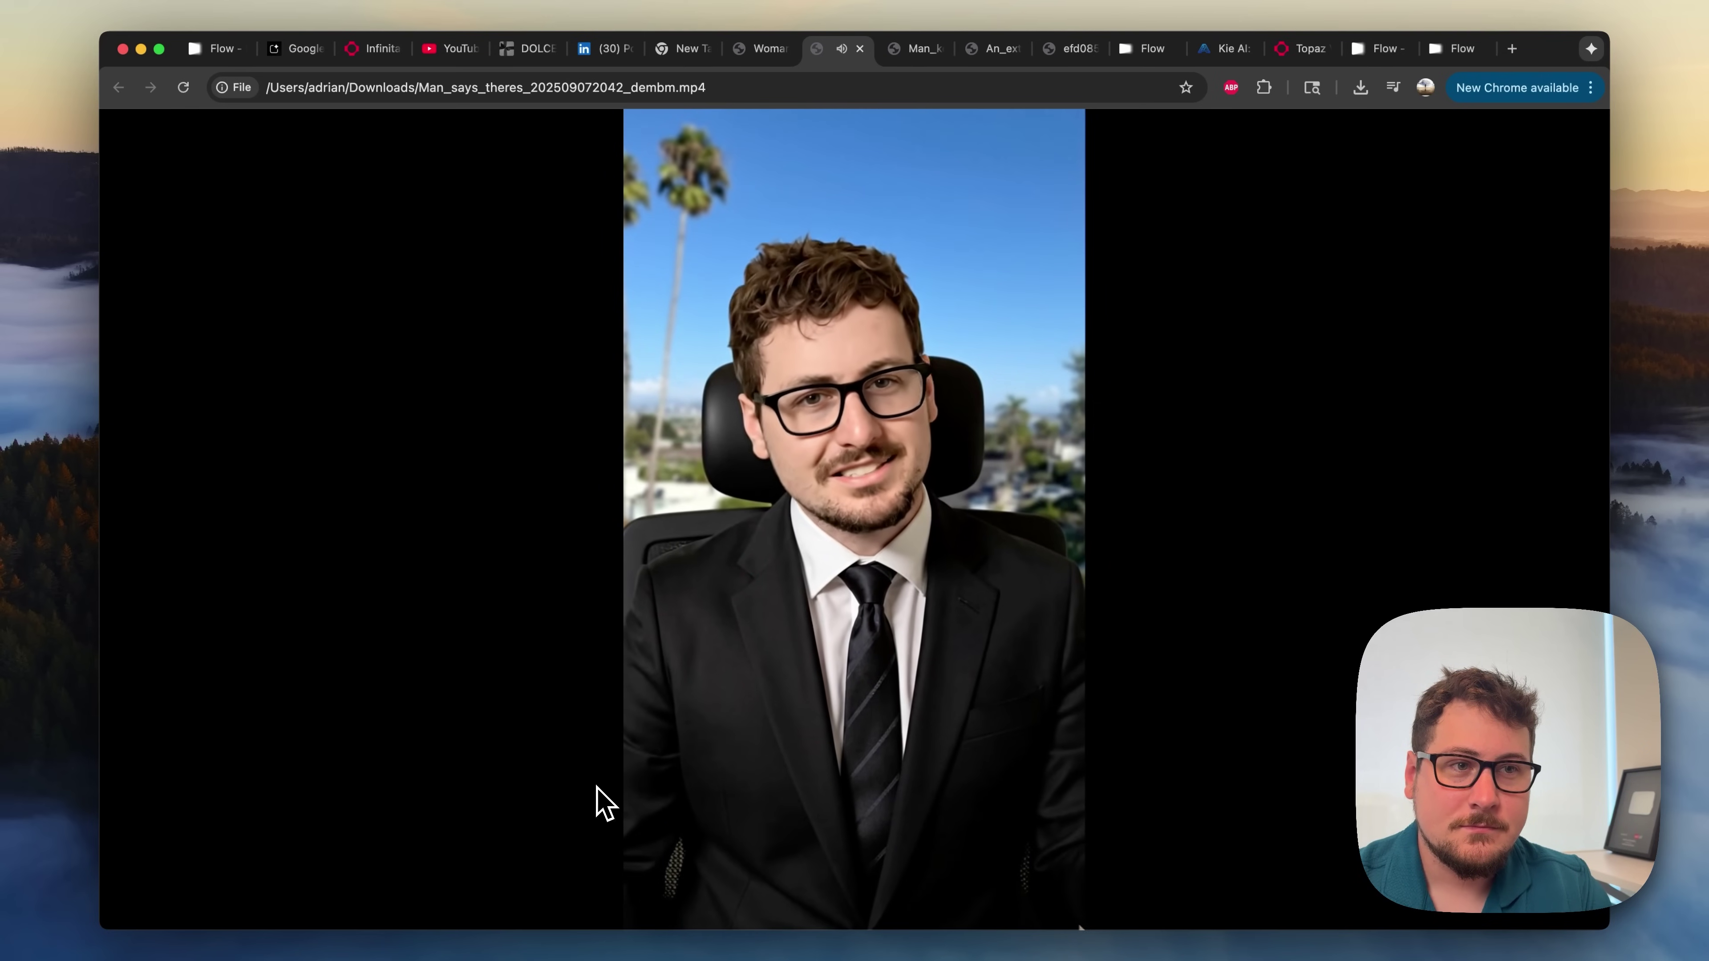
mouse_move(641, 832)
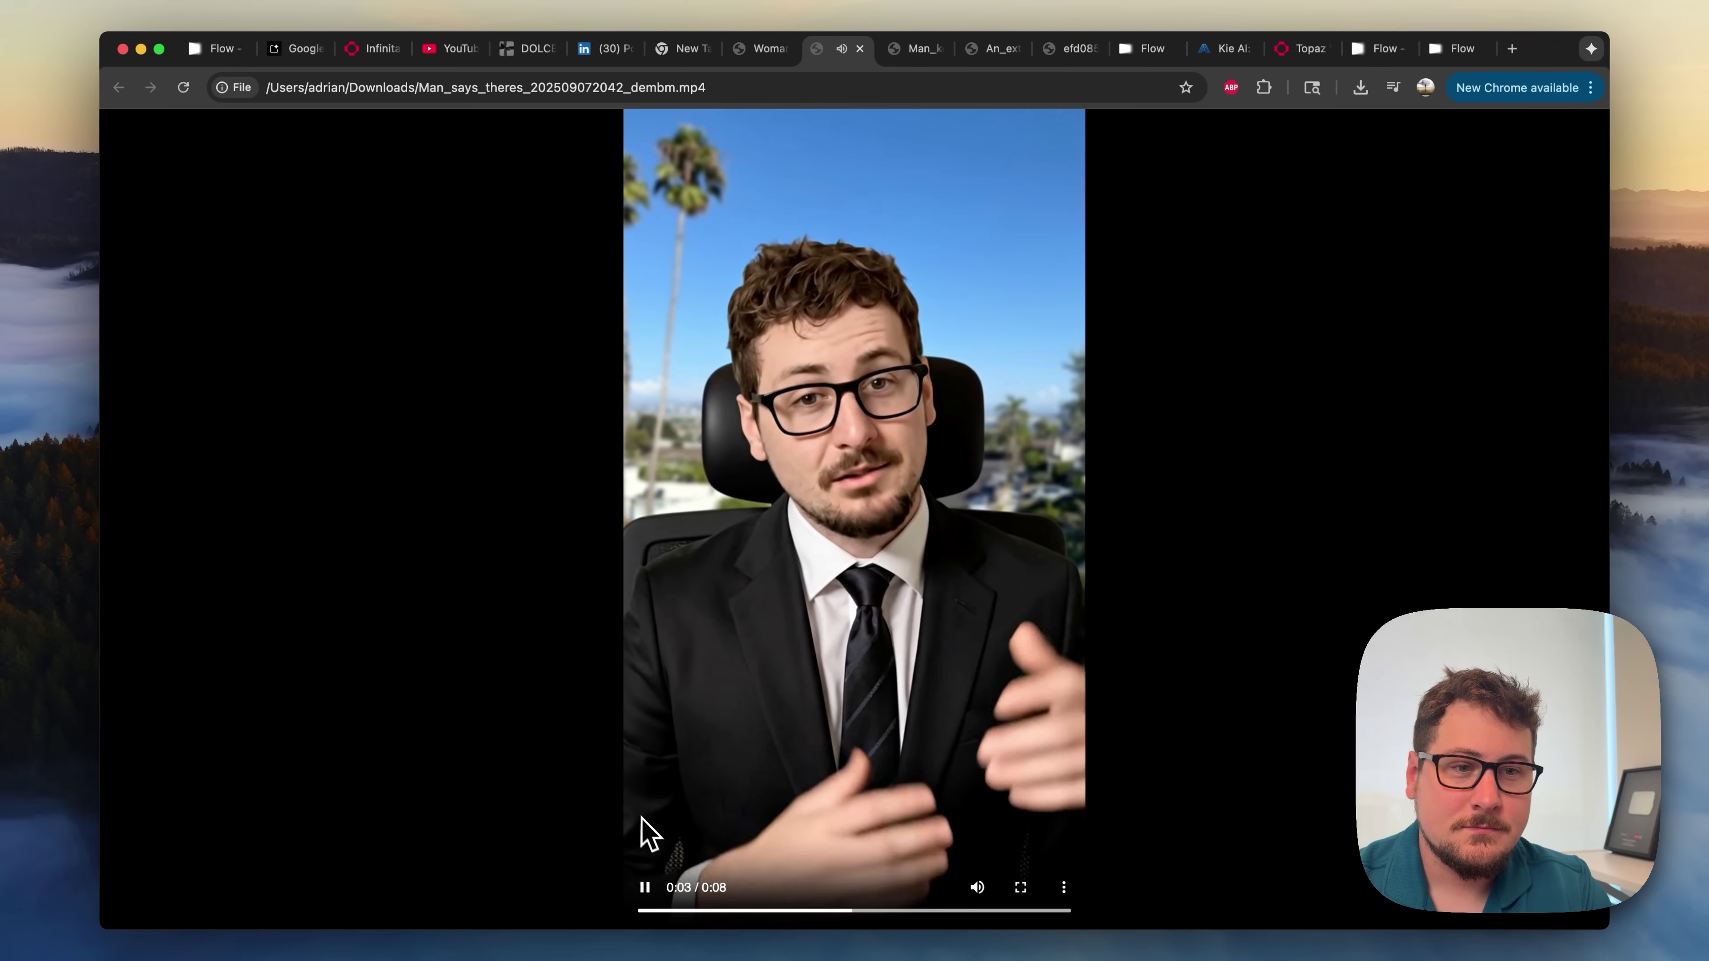
left_click(644, 888)
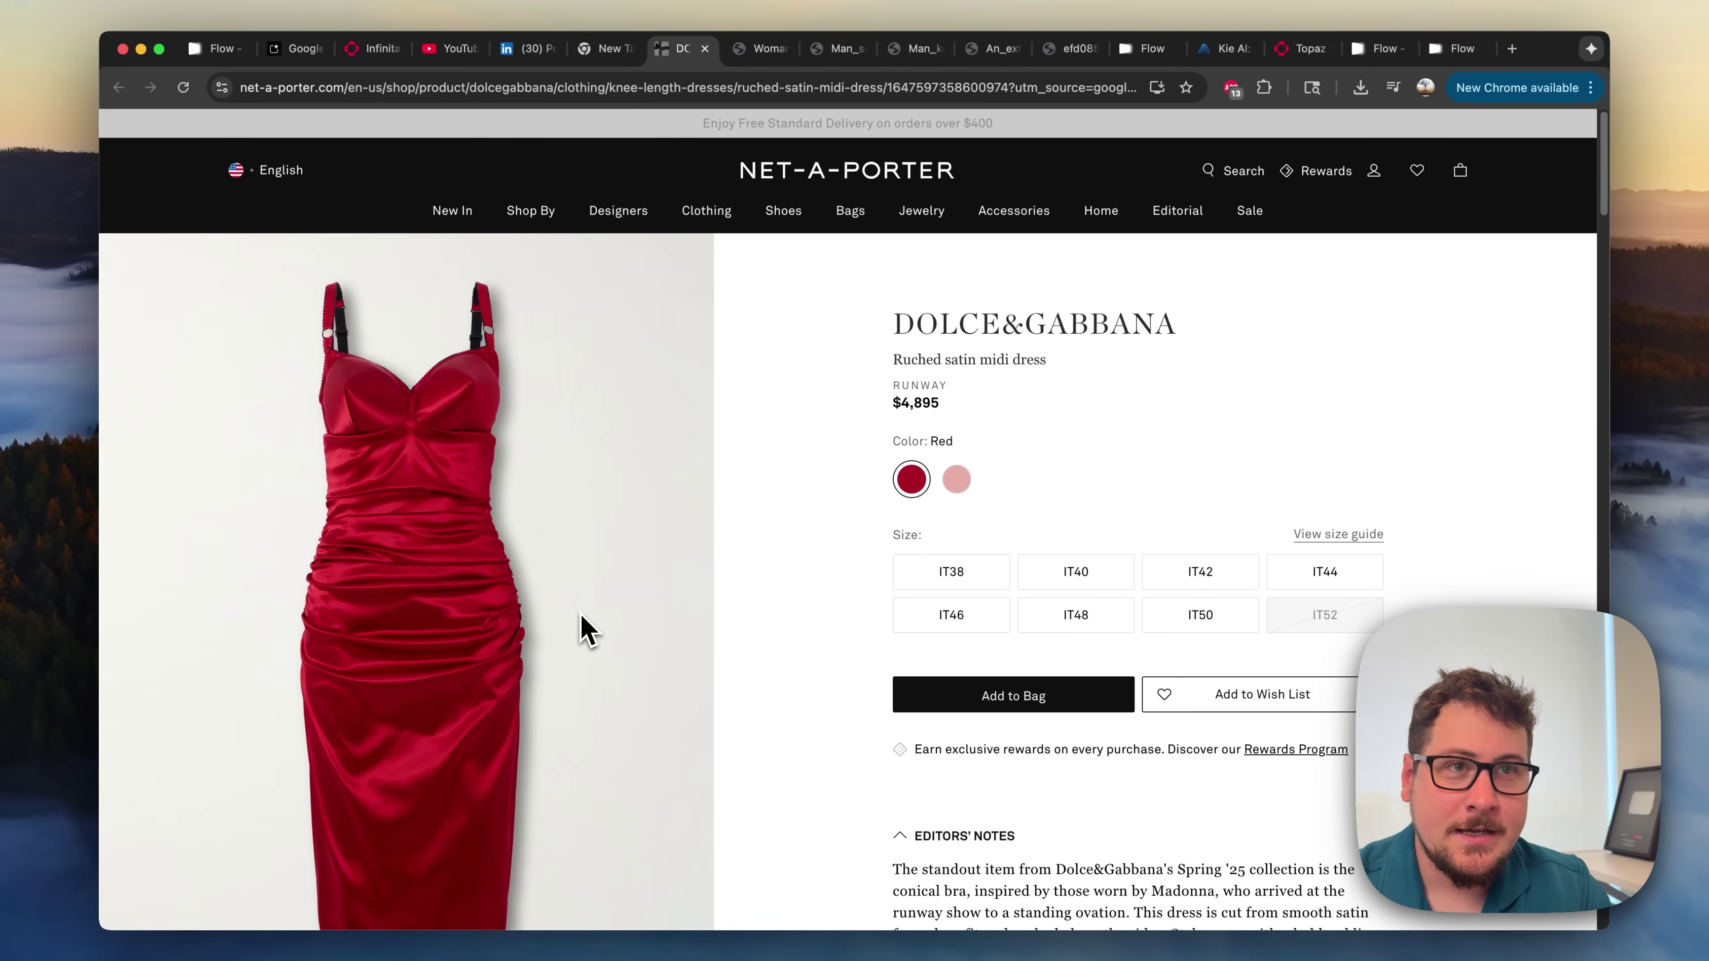
Play the Woman_waves_to red-dress clip and pause it mid-wave at 0:06.
left_click(760, 49)
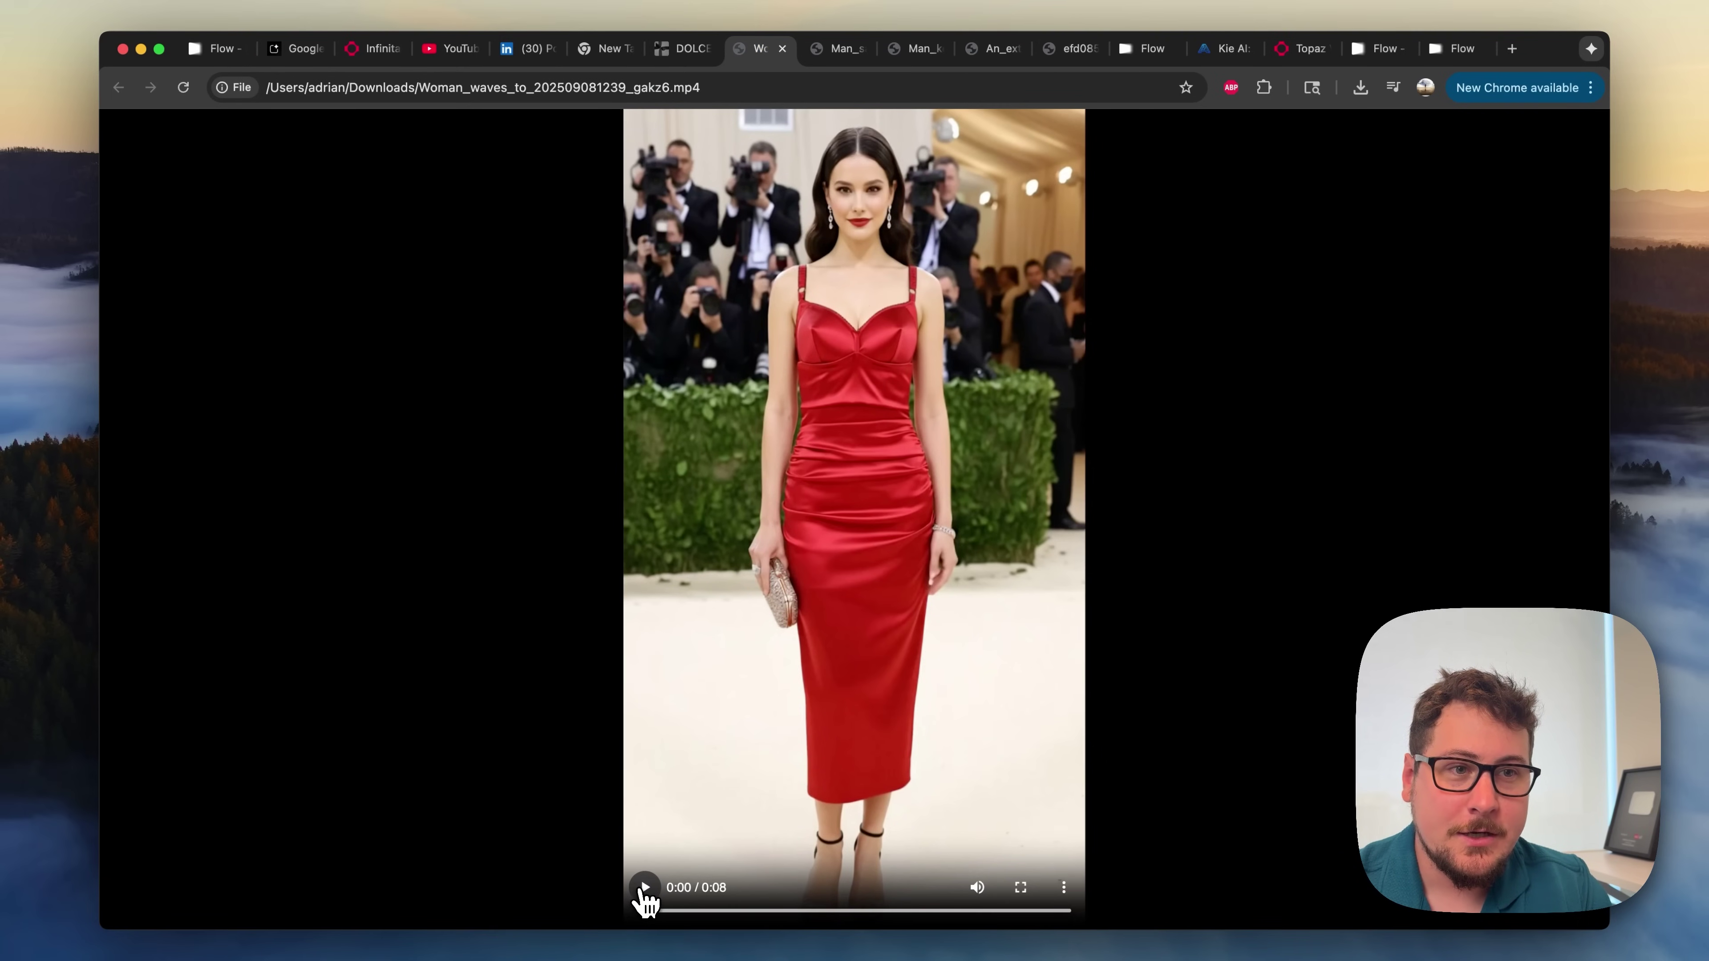
left_click(645, 887)
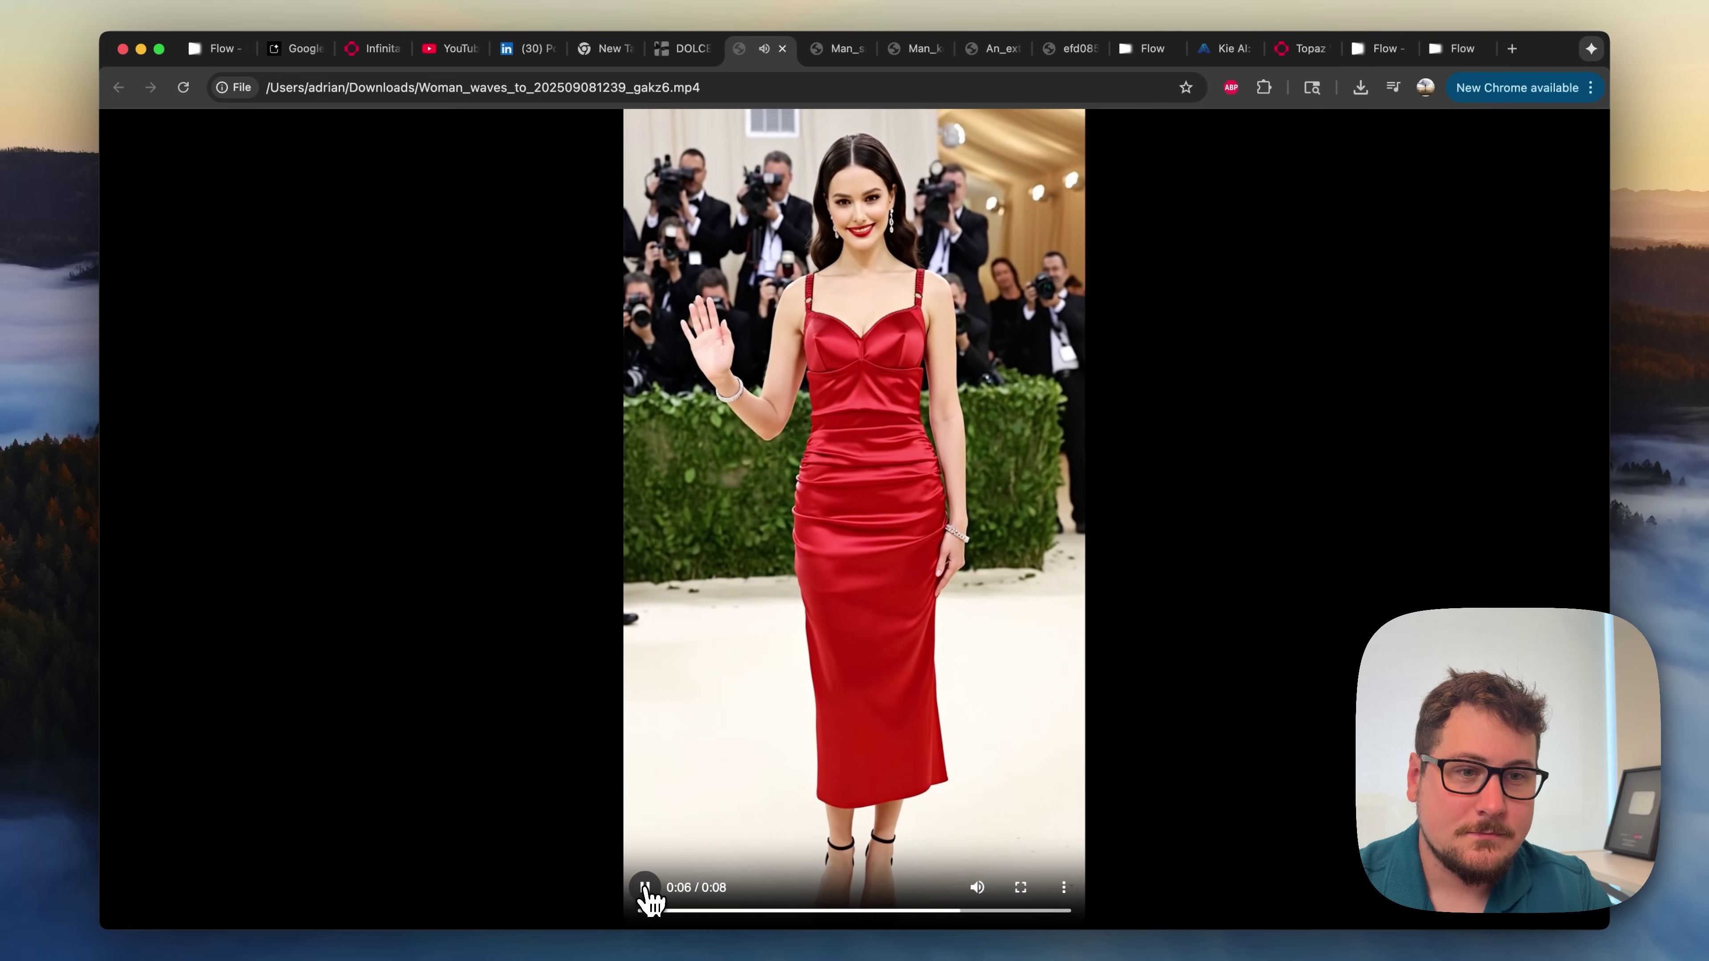
left_click(645, 887)
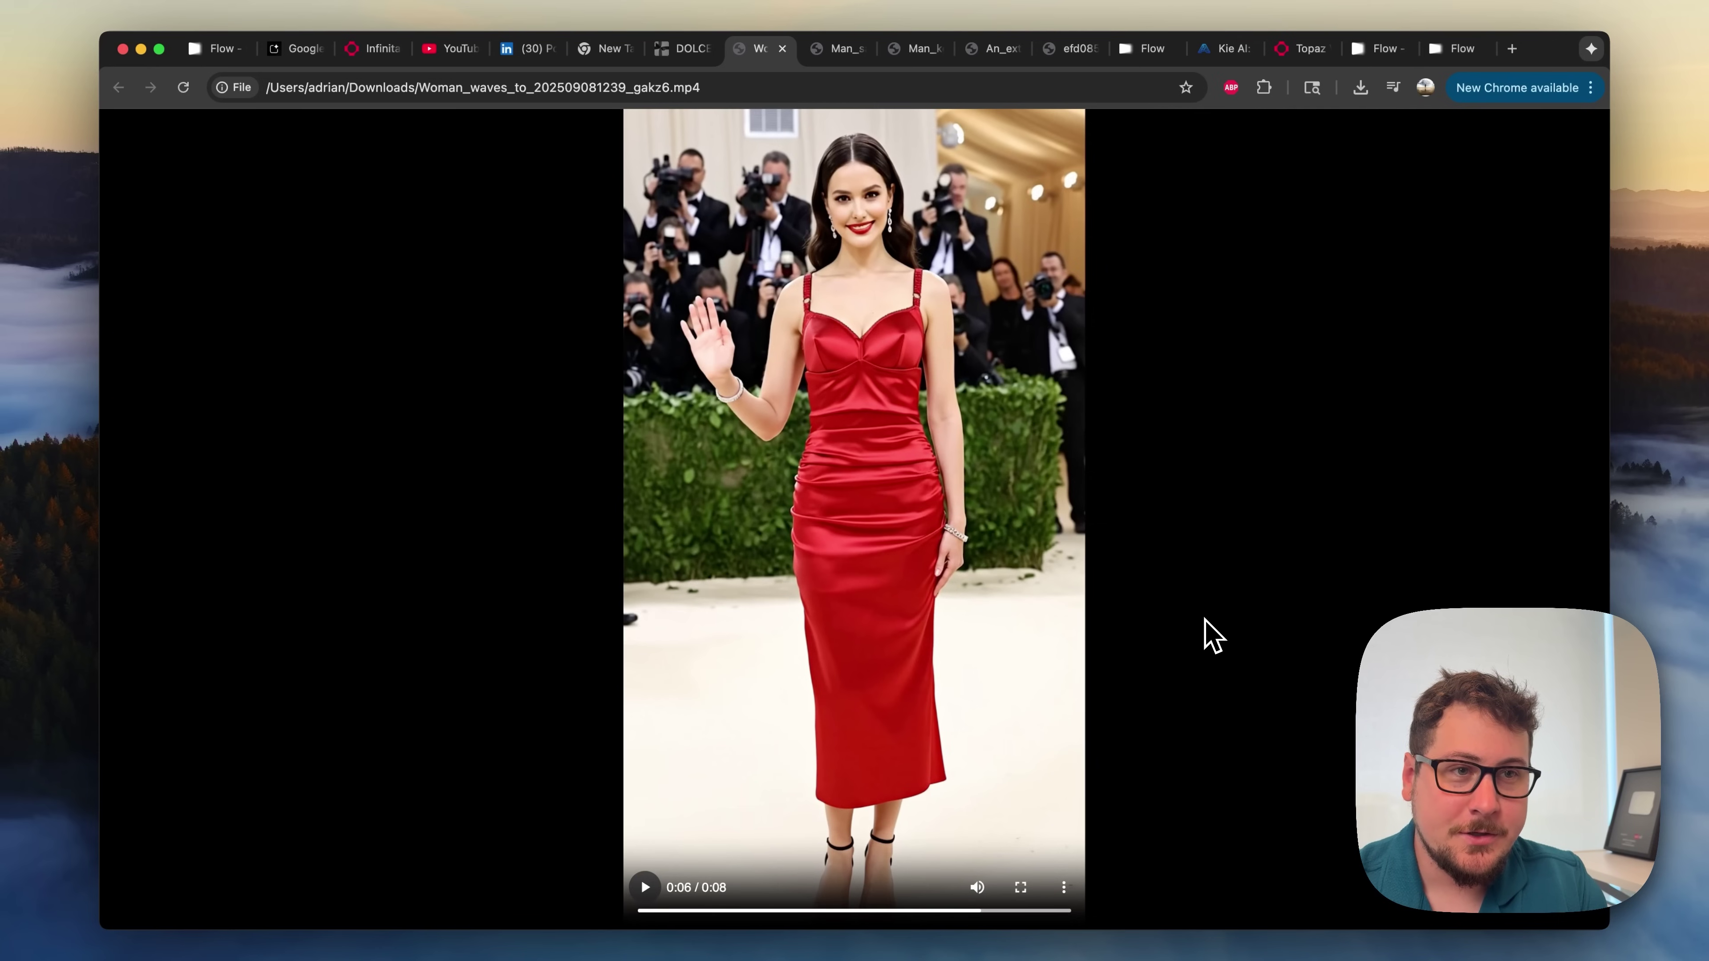
Select the rotated red-dress image and preview a new document with page height 1080, then cancel.
key("super+2")
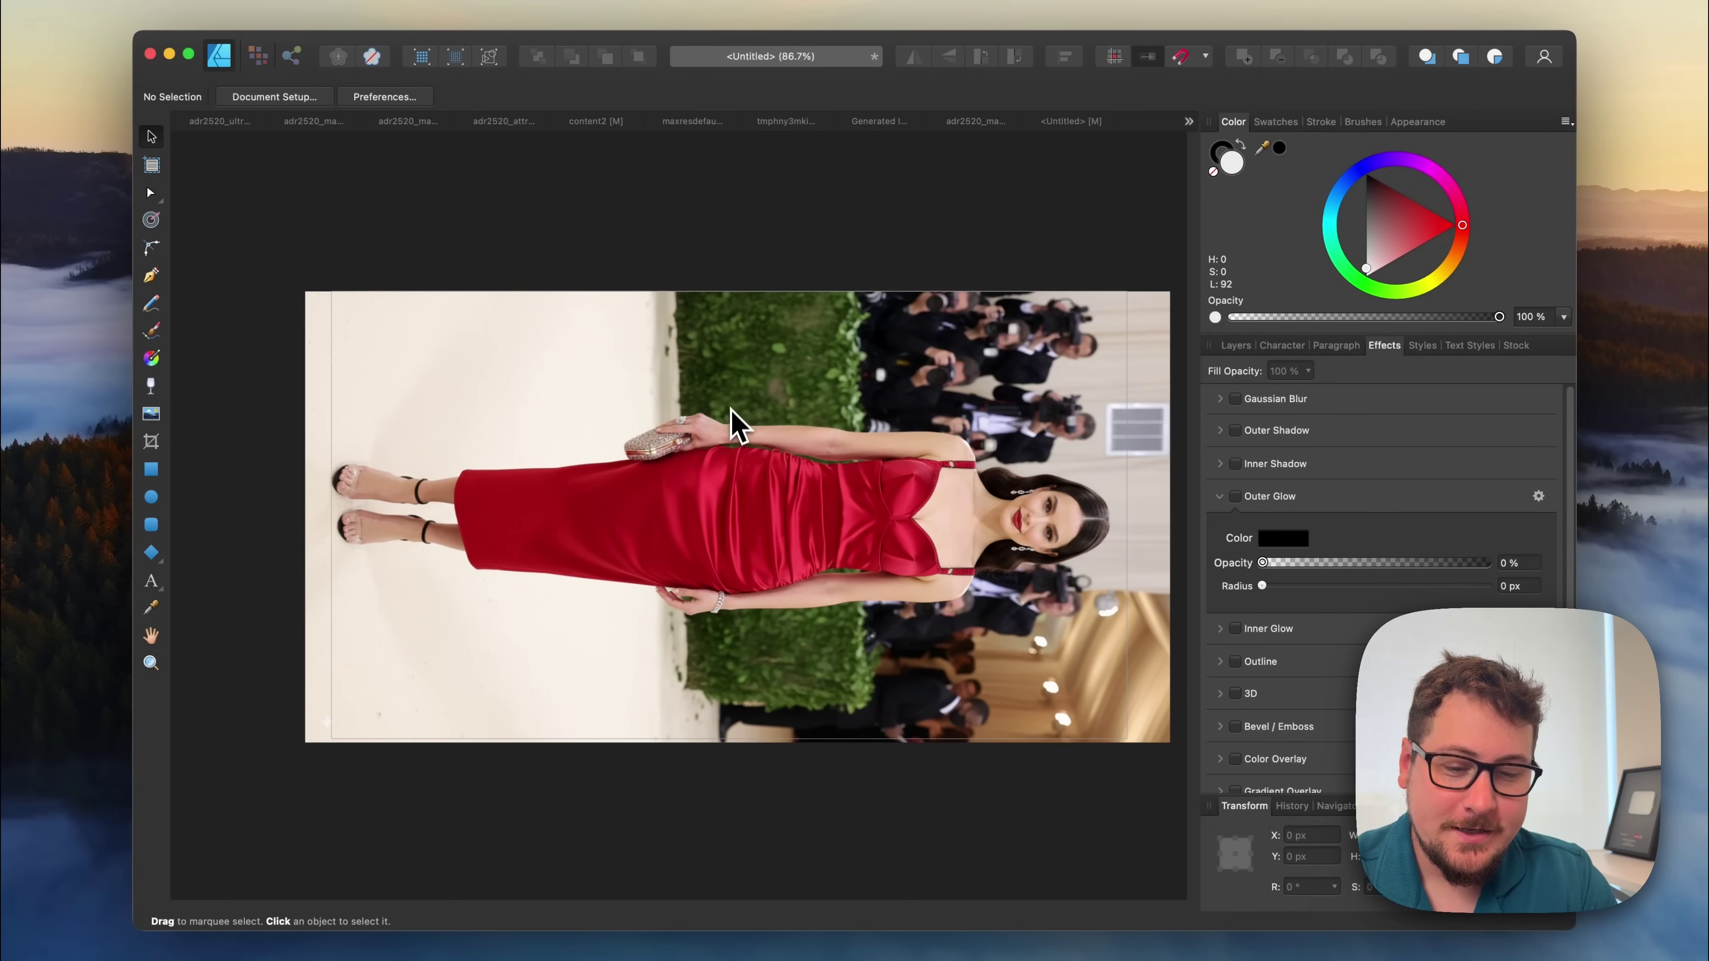
left_click(732, 414)
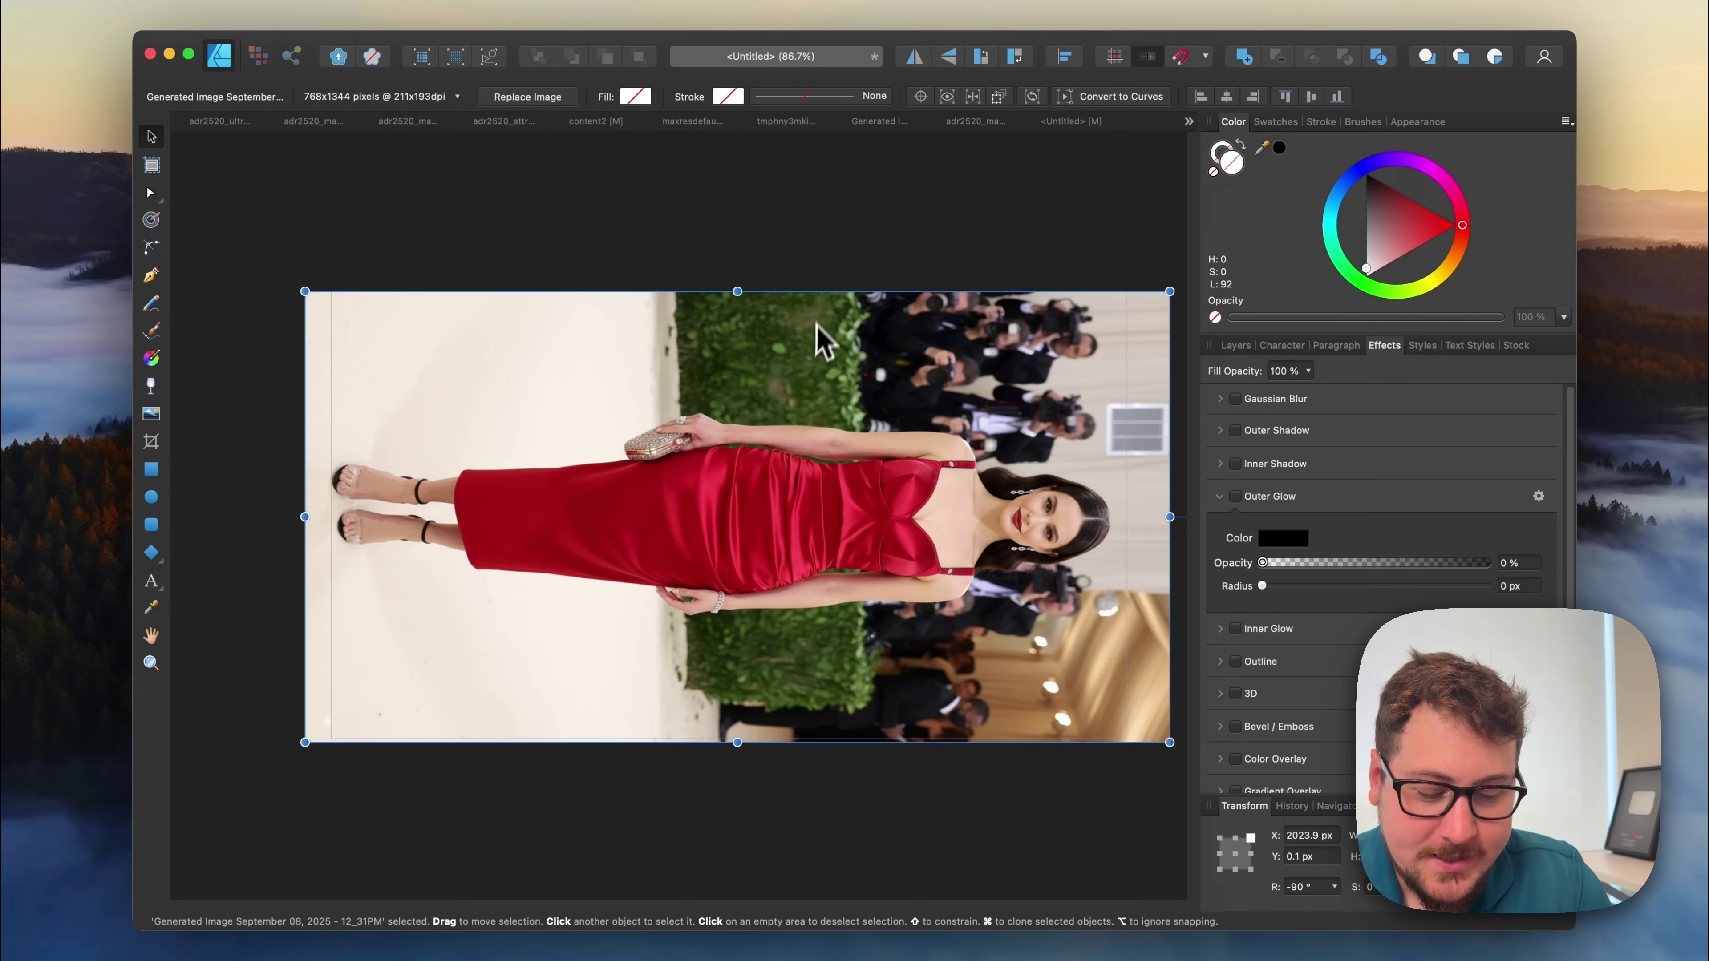
key("super+n")
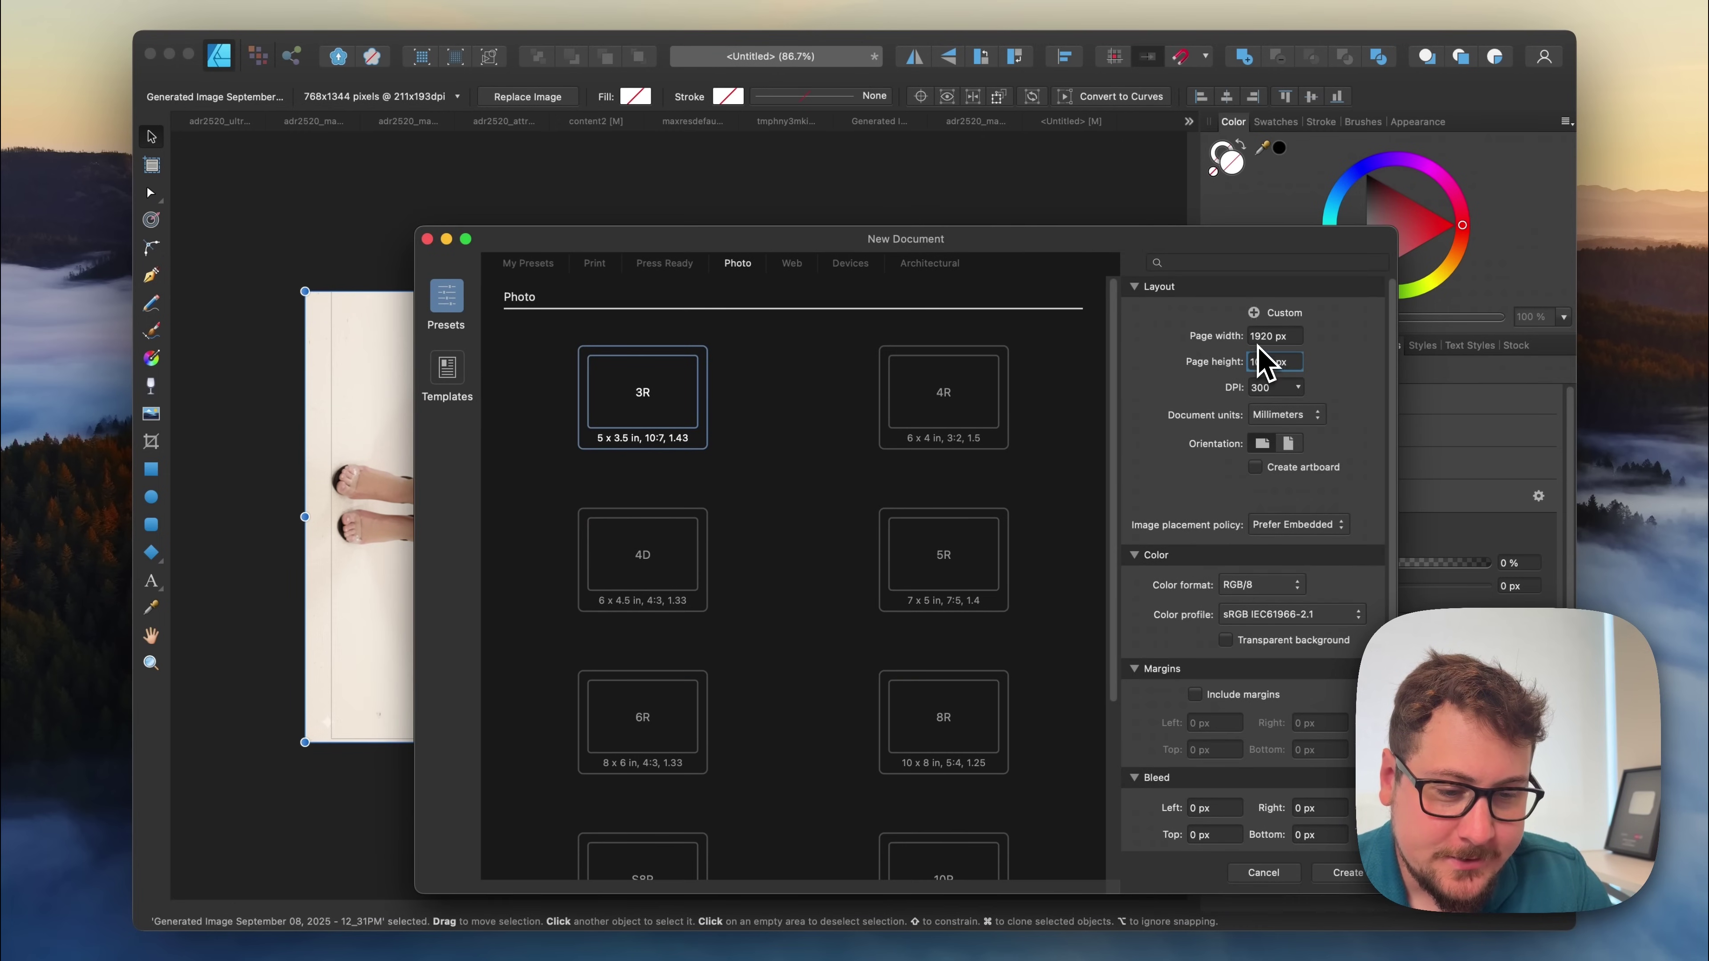
type("1080")
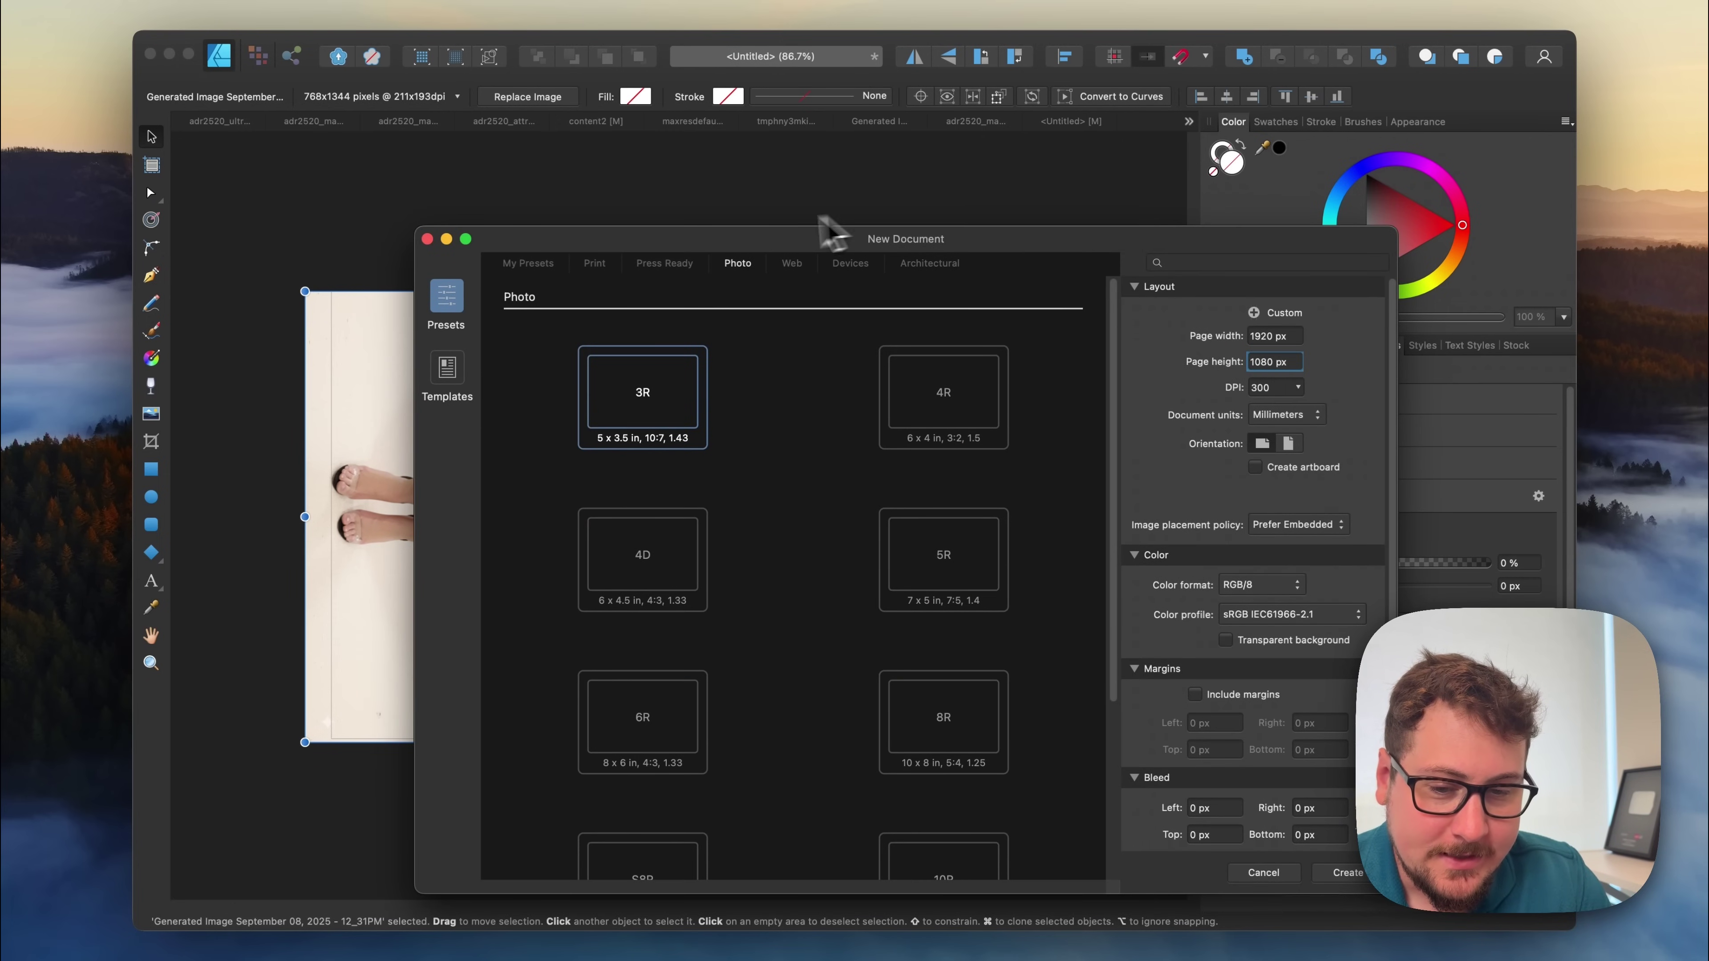
left_click(428, 239)
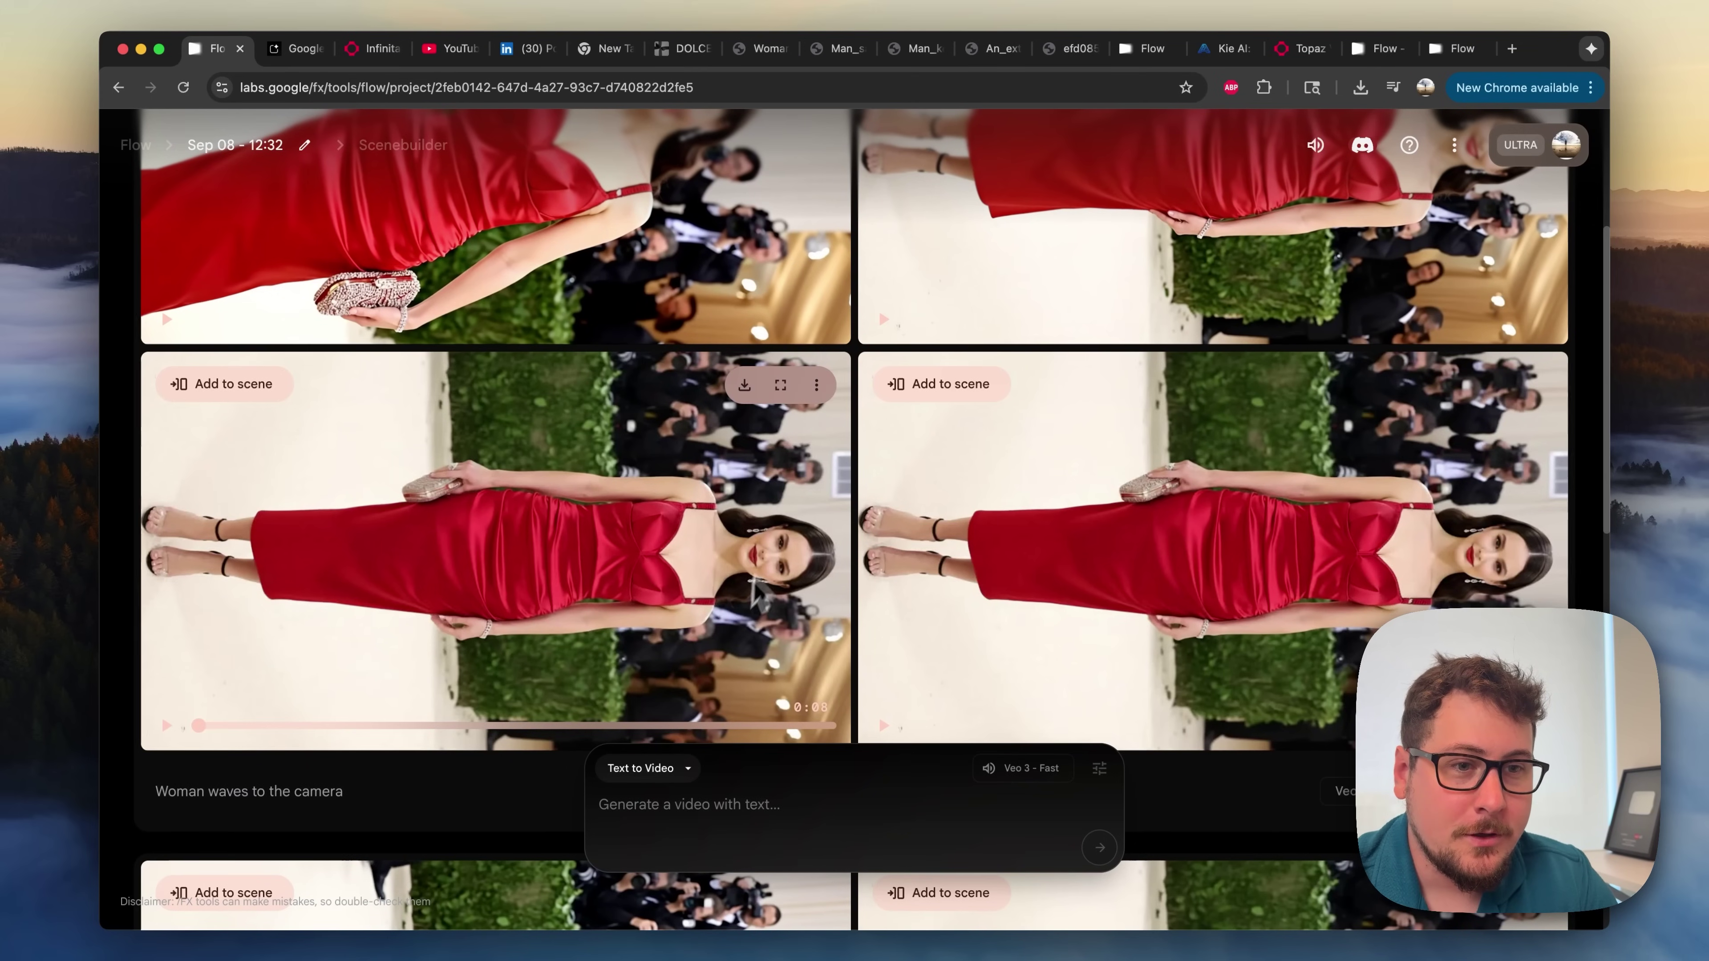
Switch to Frames to Video mode and load the red-dress image as the first frame.
left_click(647, 769)
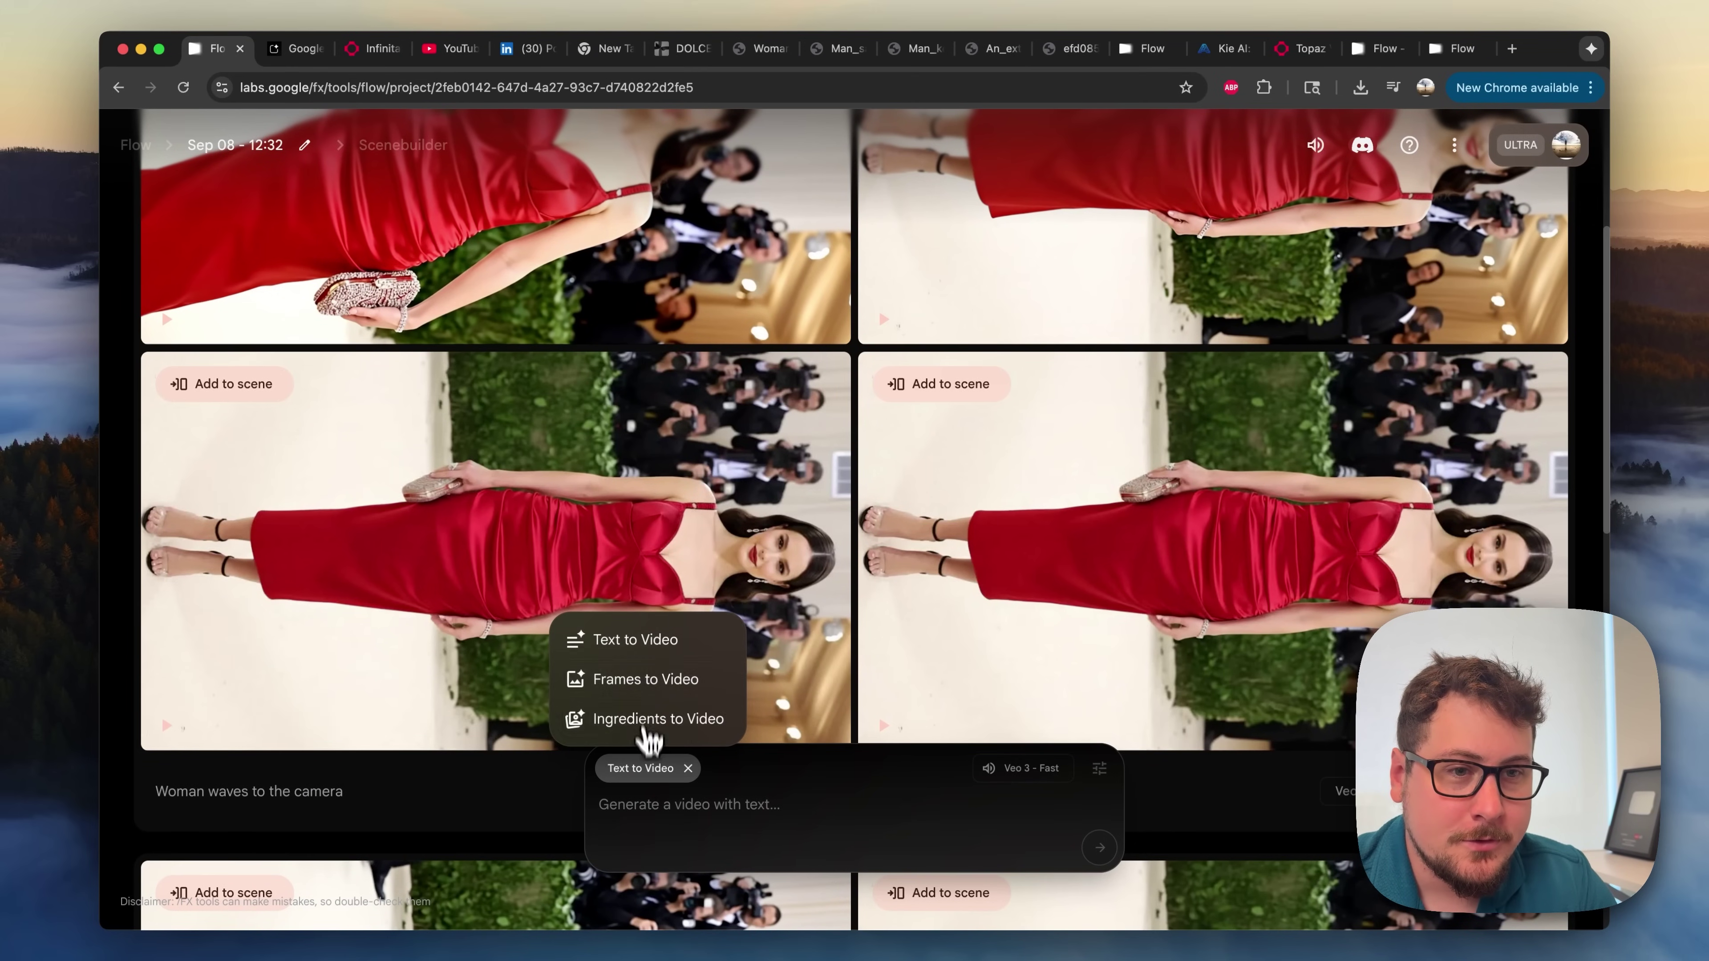
left_click(649, 688)
left_click(619, 847)
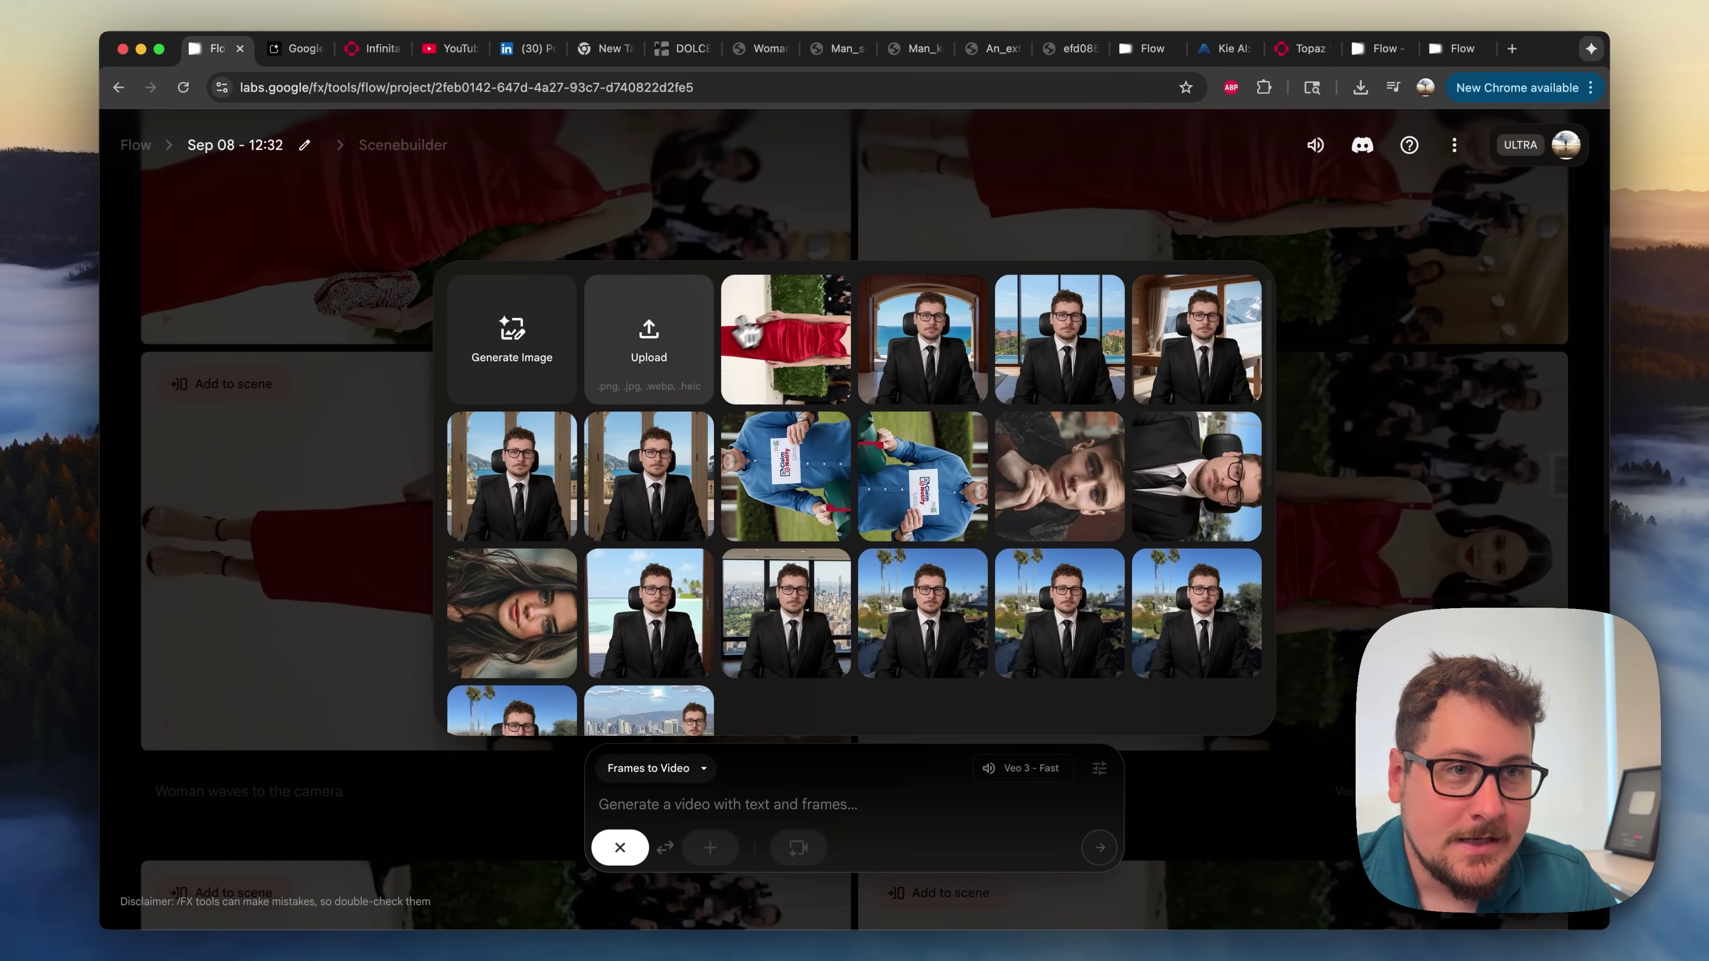
left_click(769, 363)
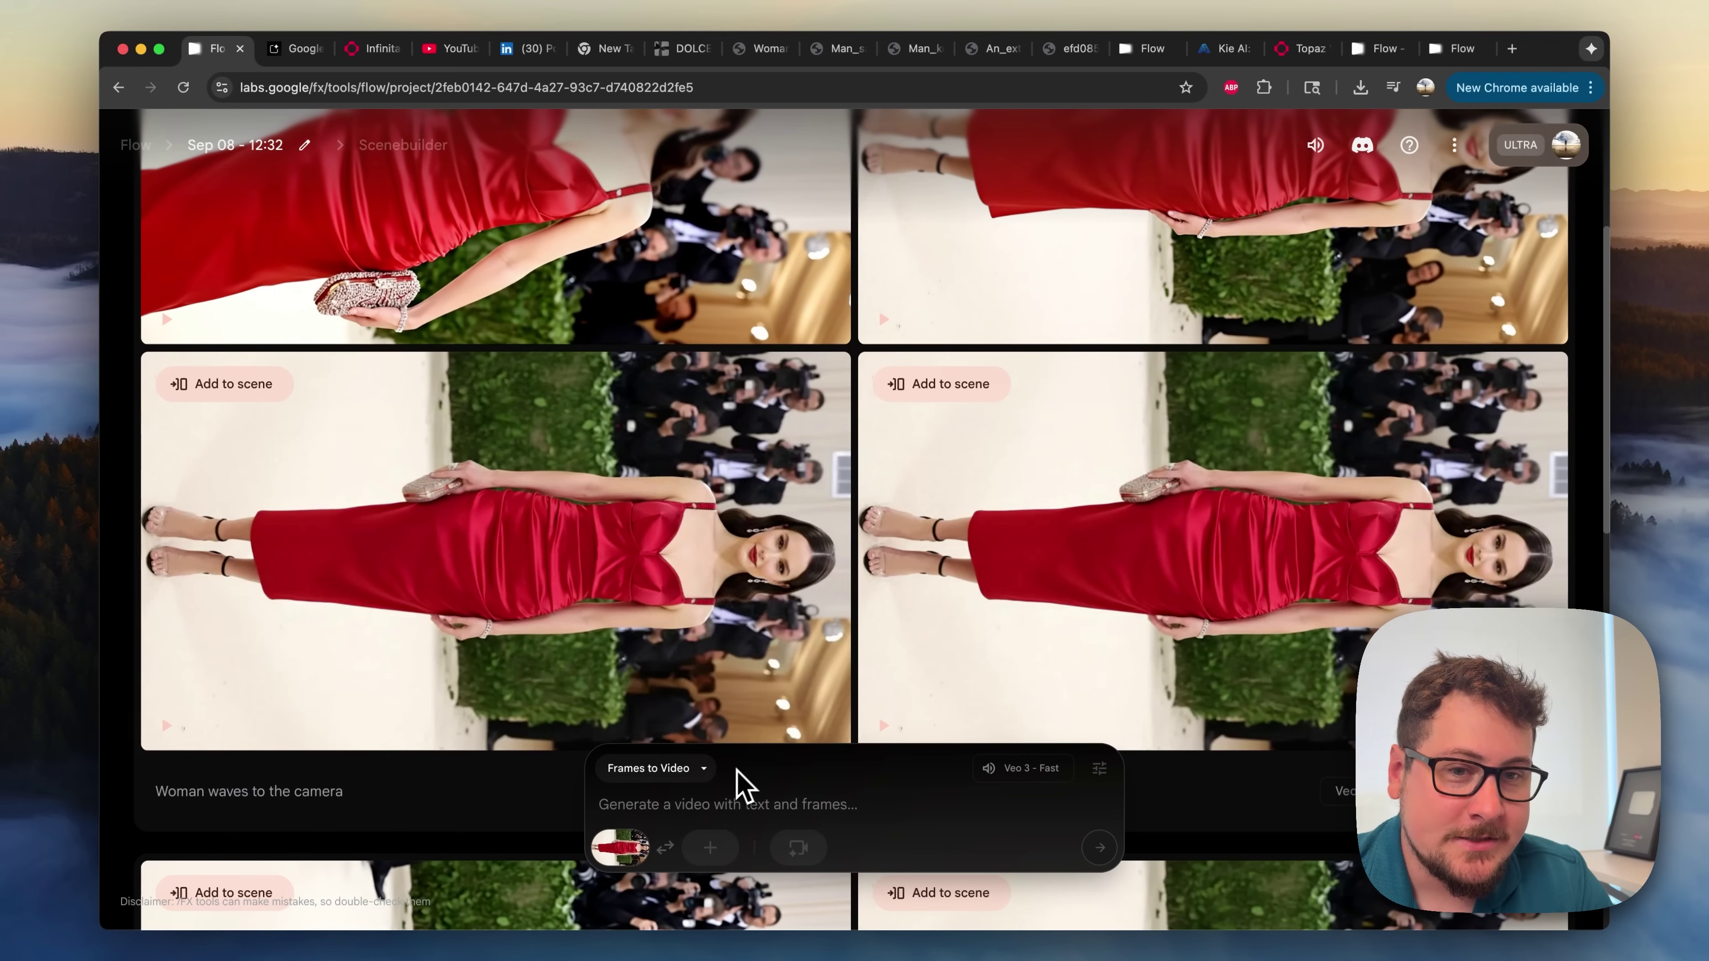
left_click_drag(156, 791, 357, 805)
left_click(409, 813)
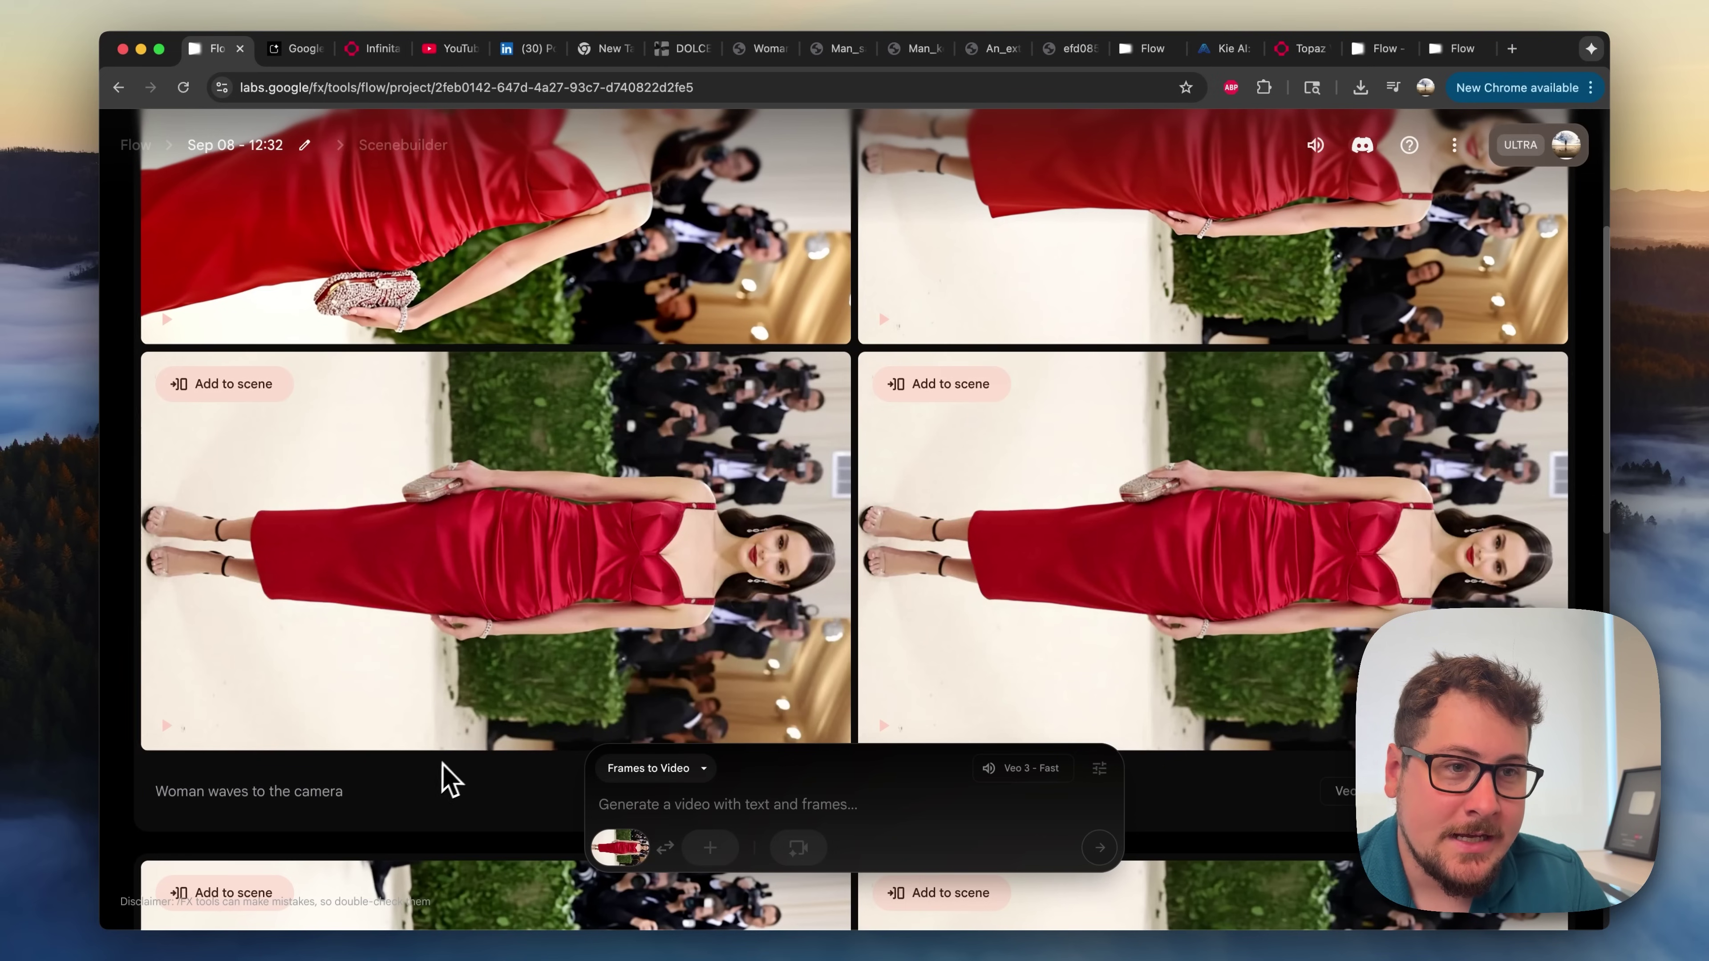
scroll(564, 584, "up", 3)
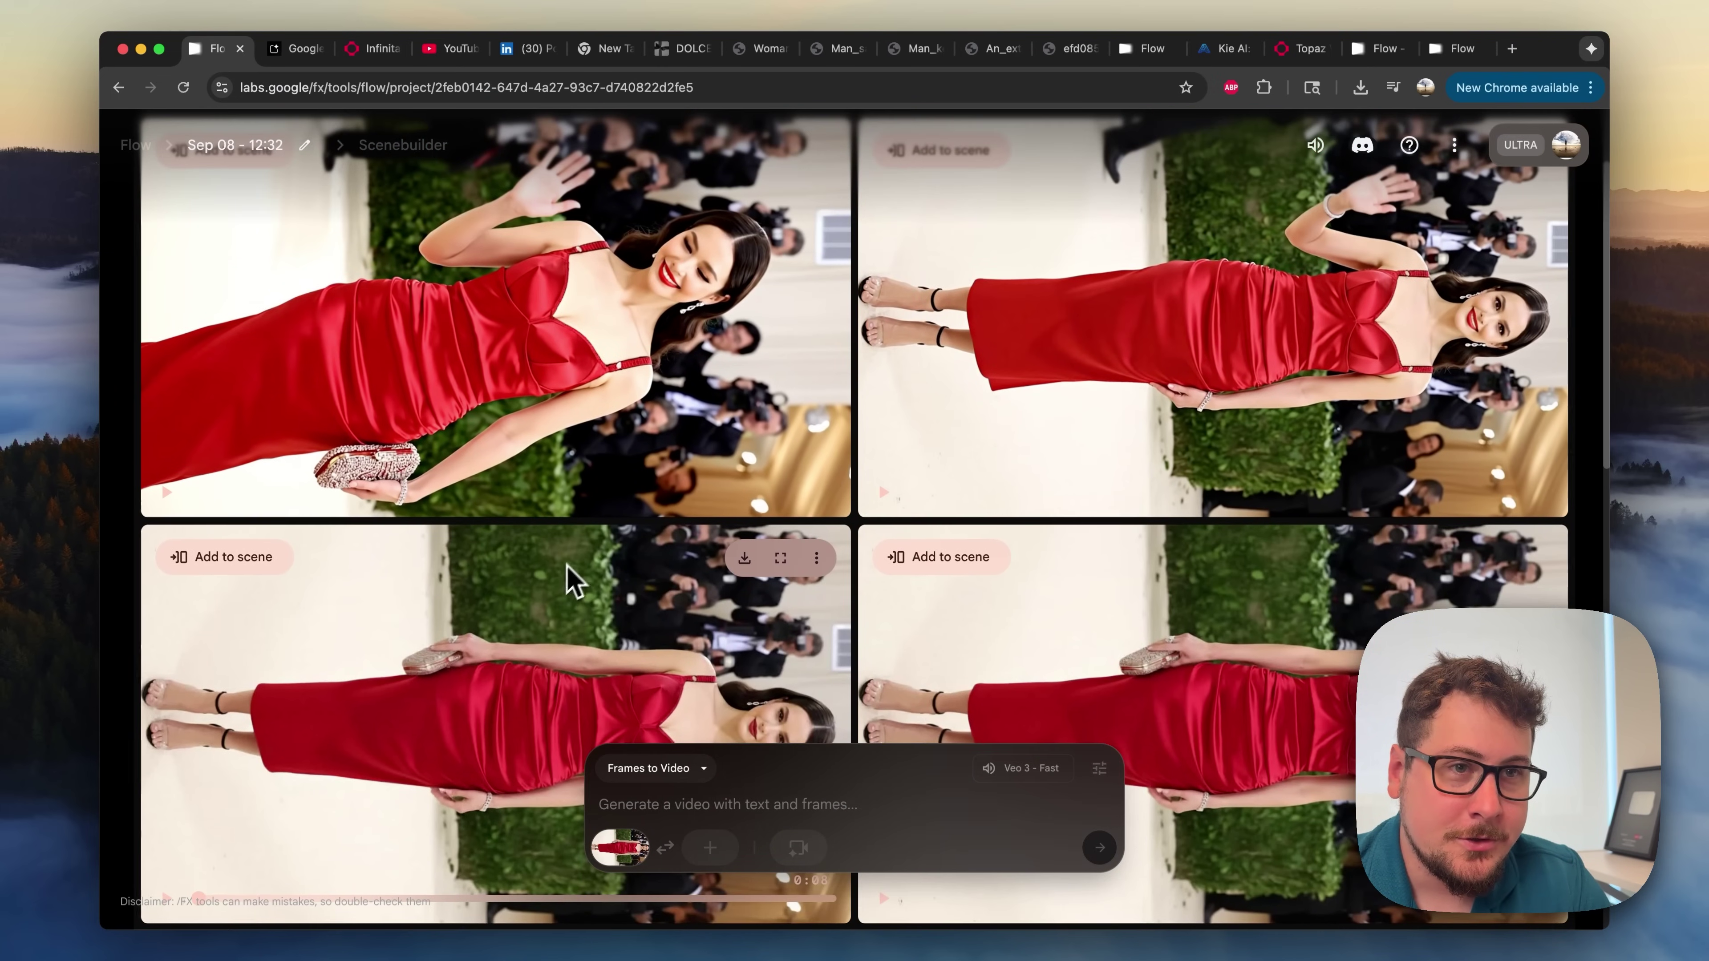
scroll(622, 378, "up", 1)
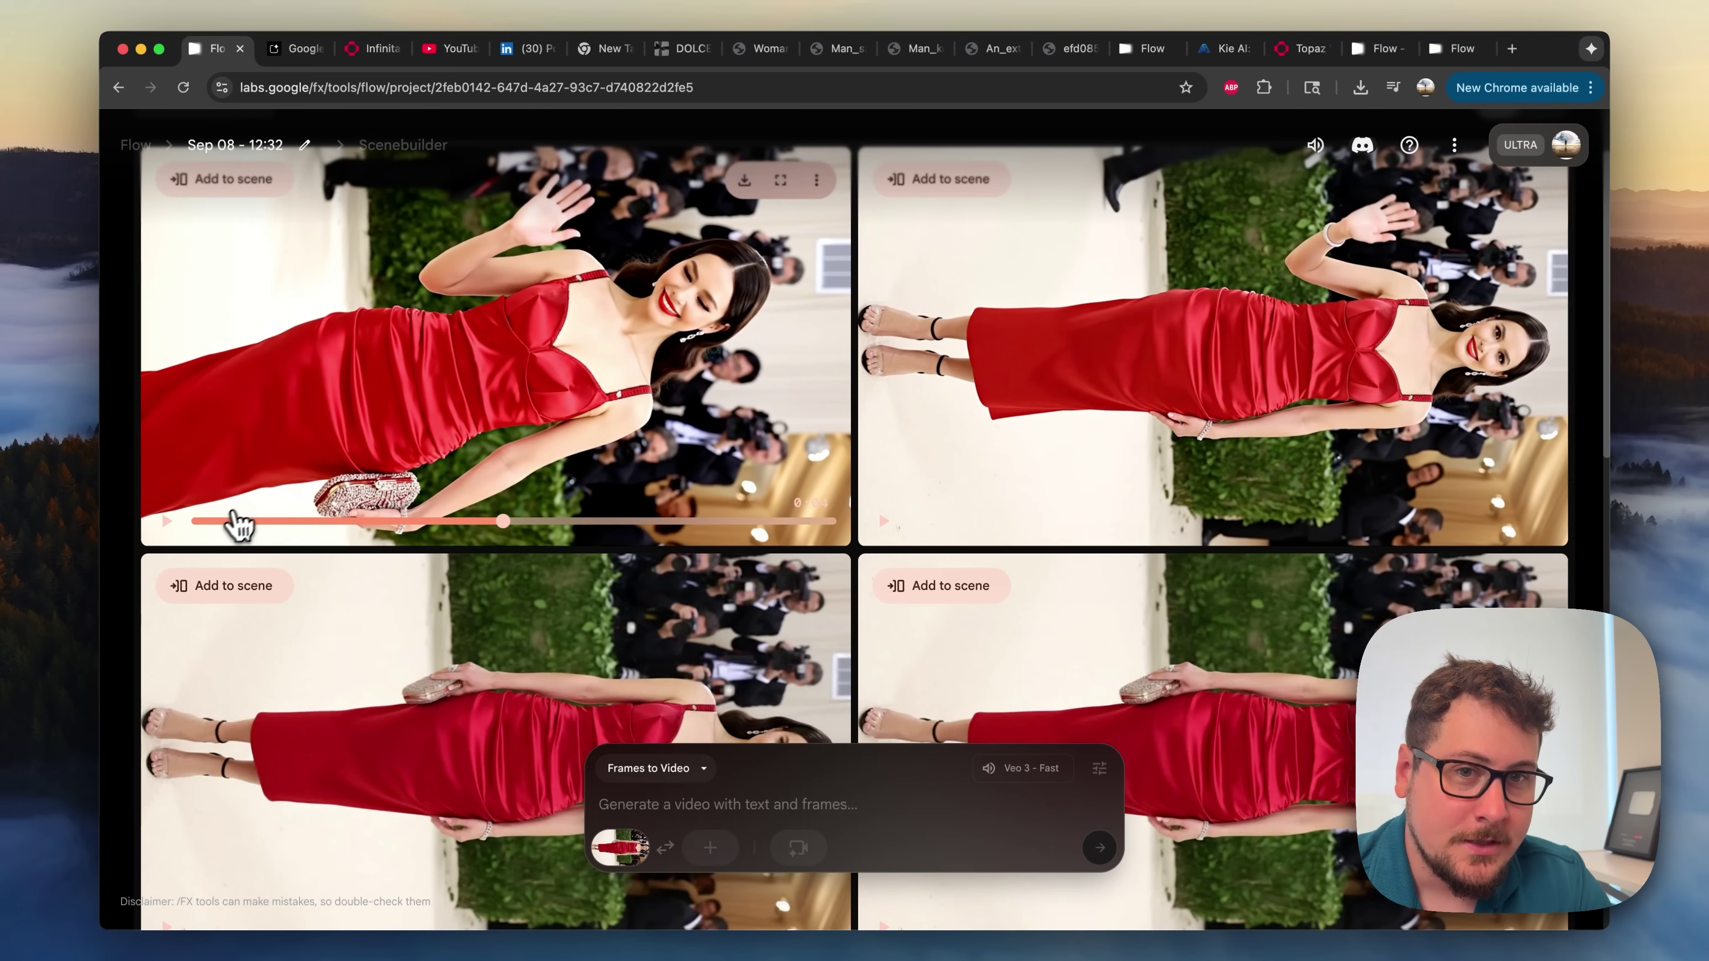
left_click(166, 522)
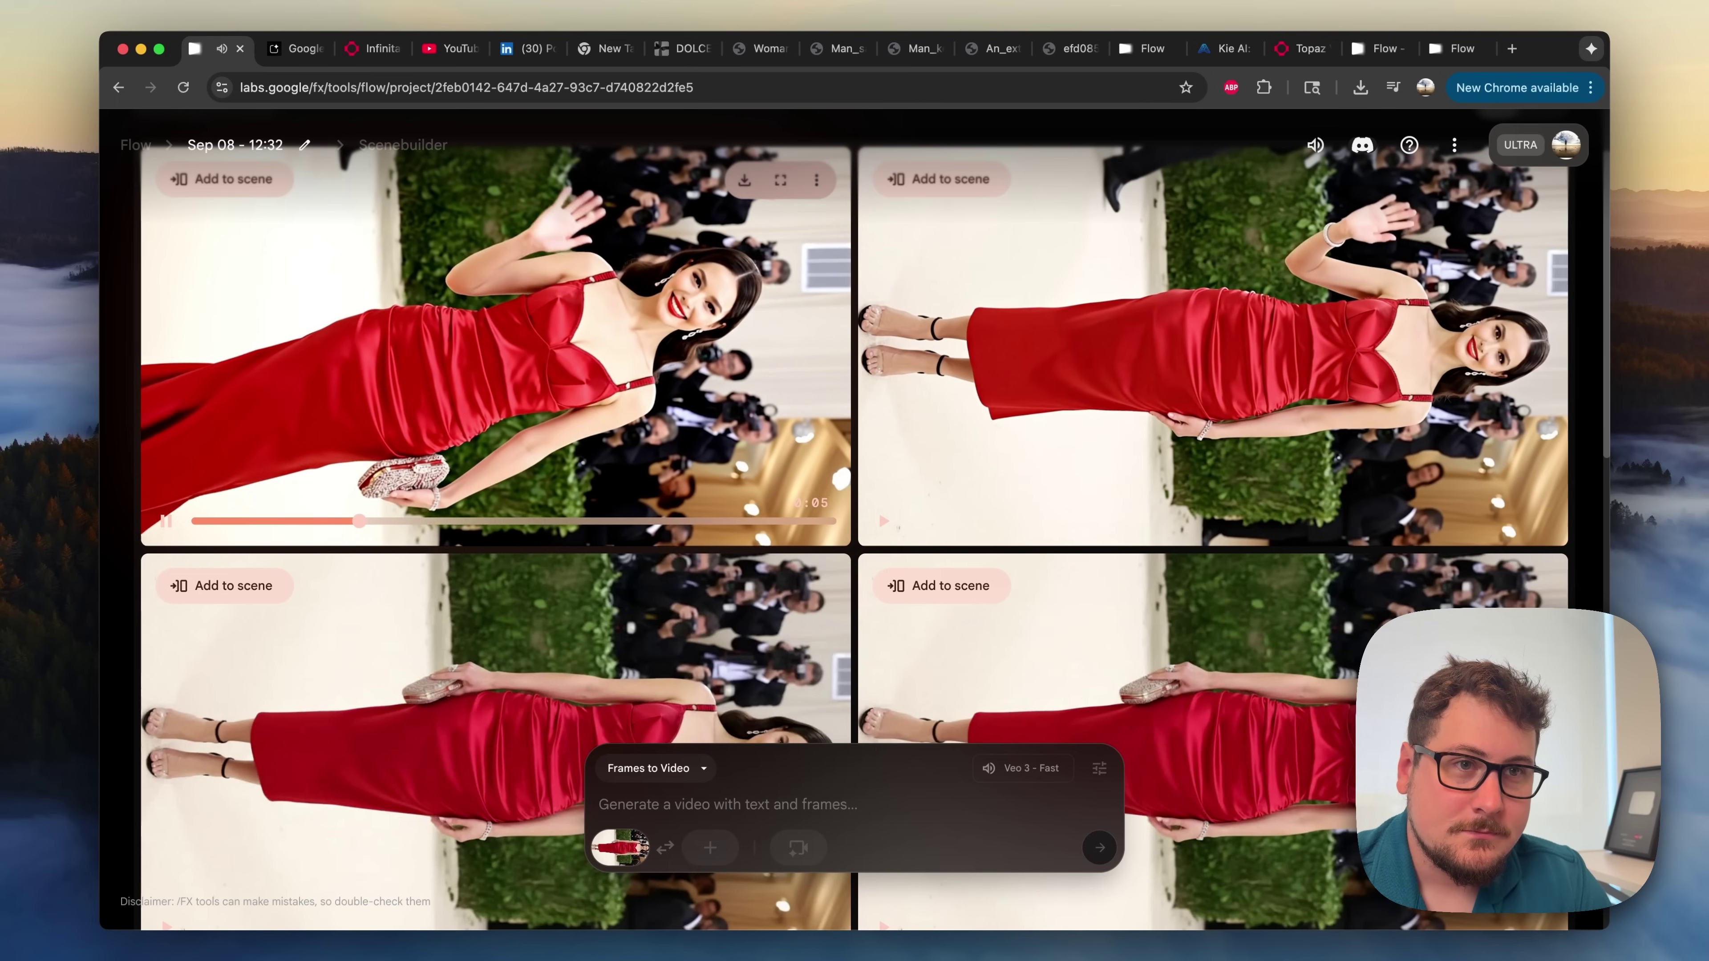
key("space")
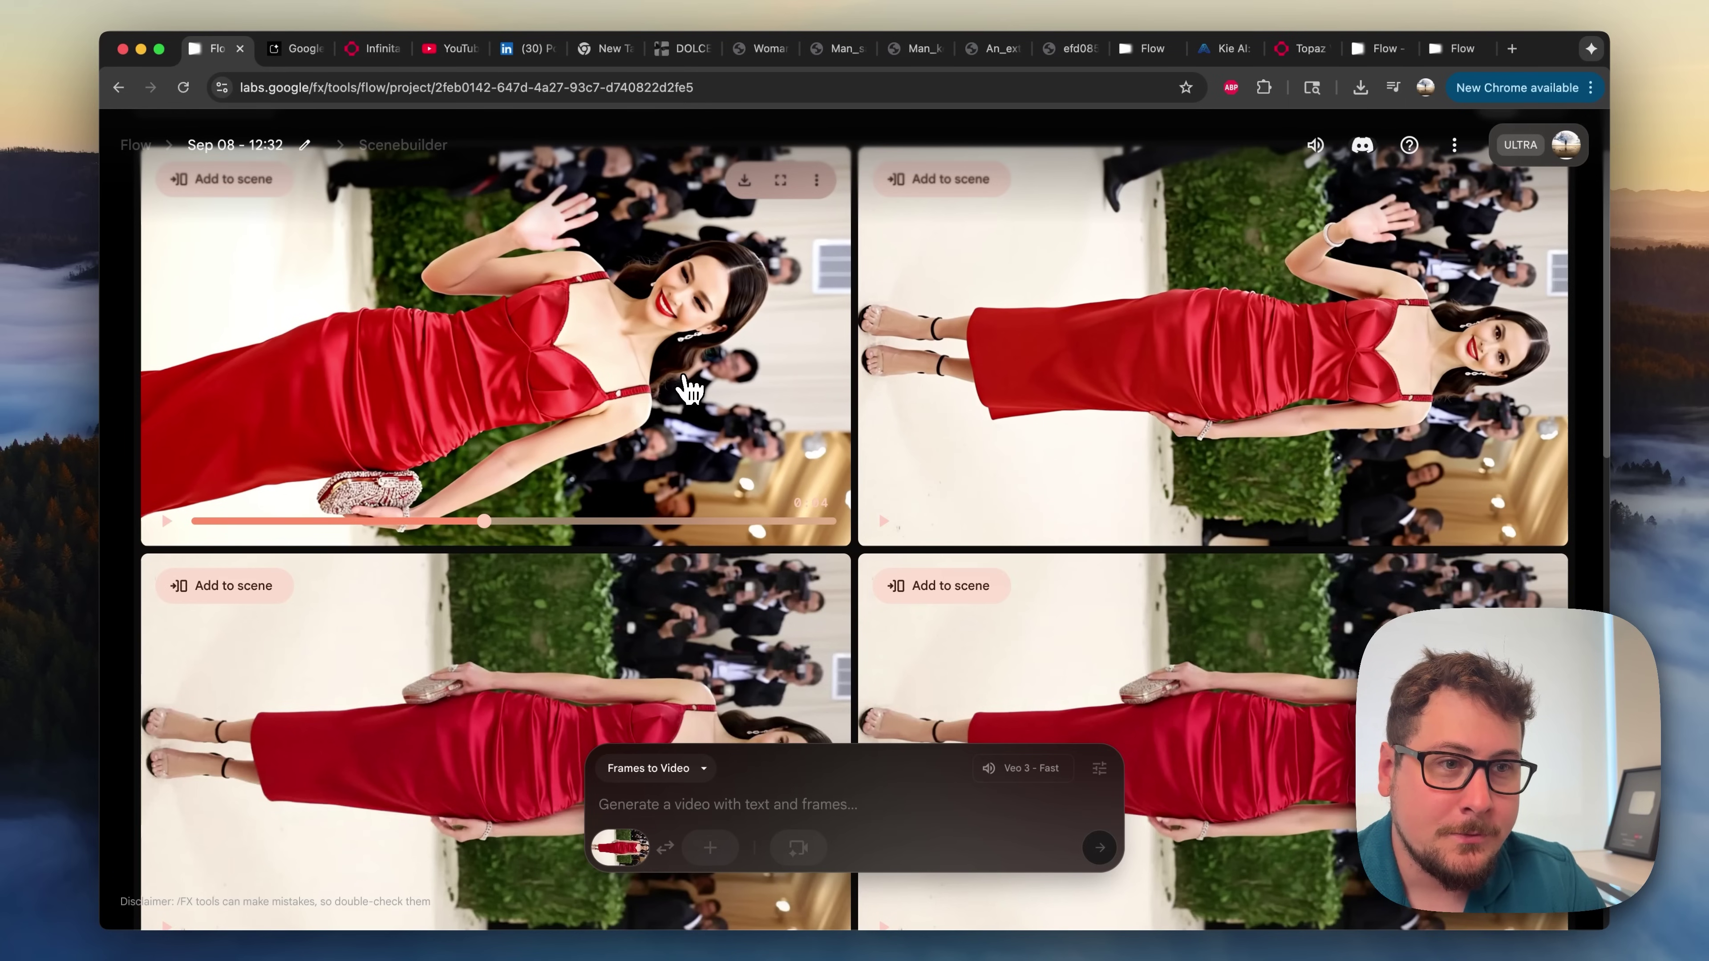
left_click(916, 522)
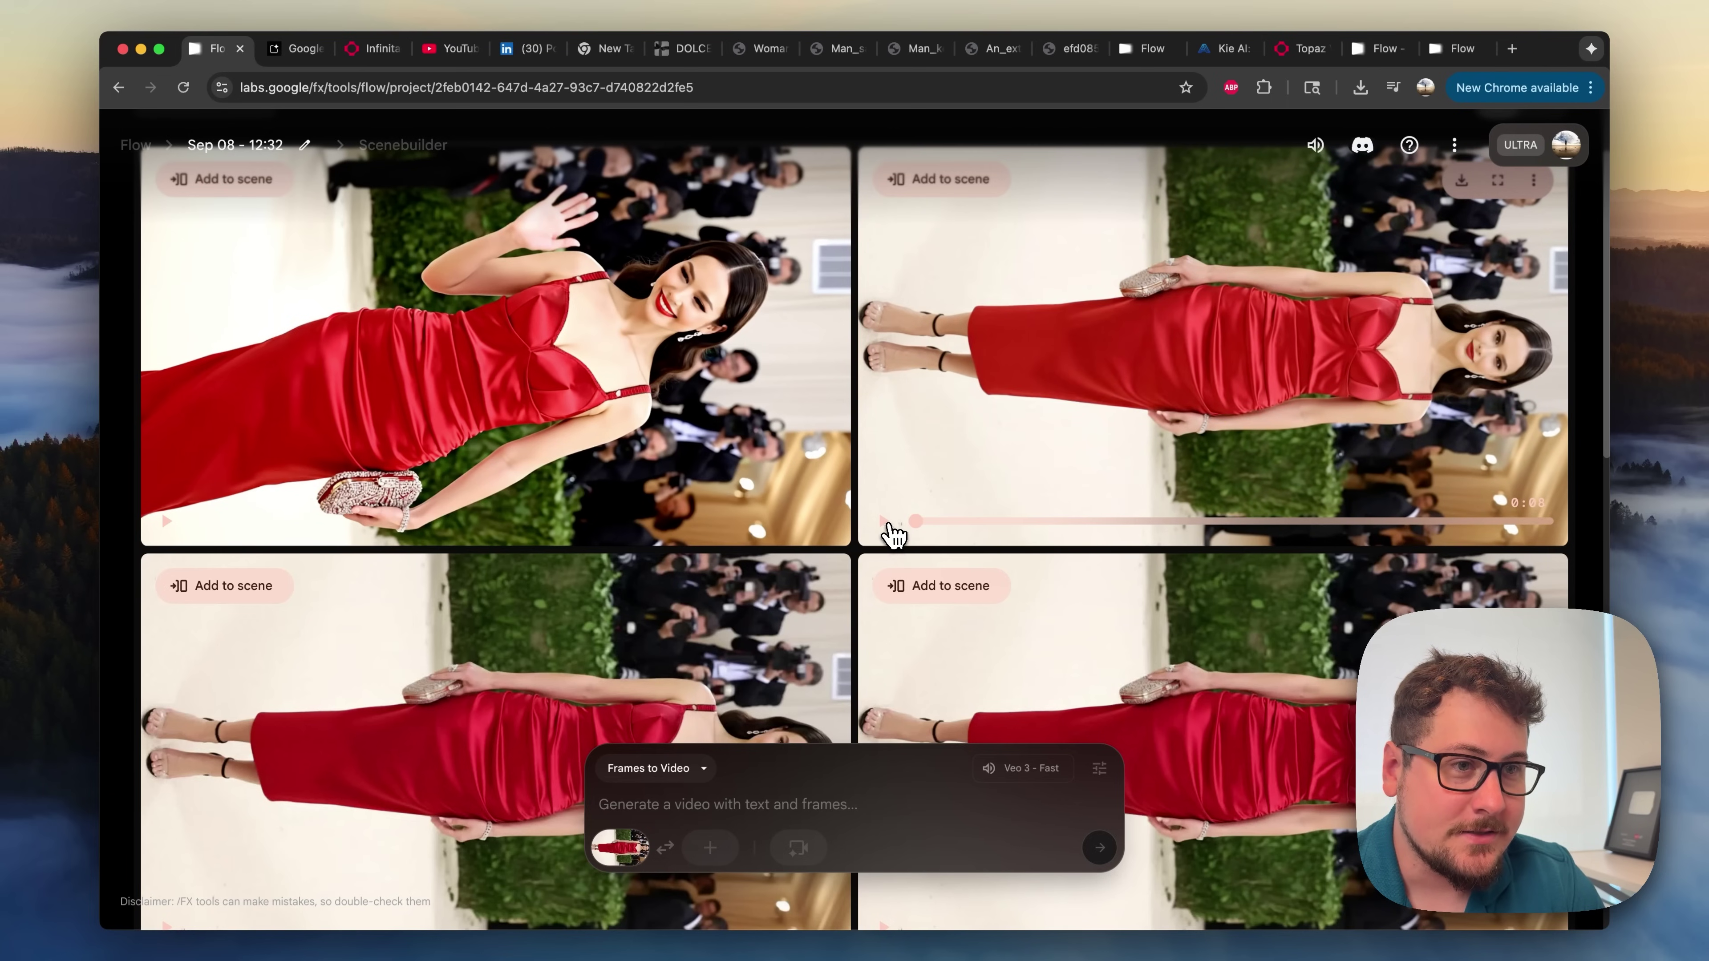
left_click(886, 522)
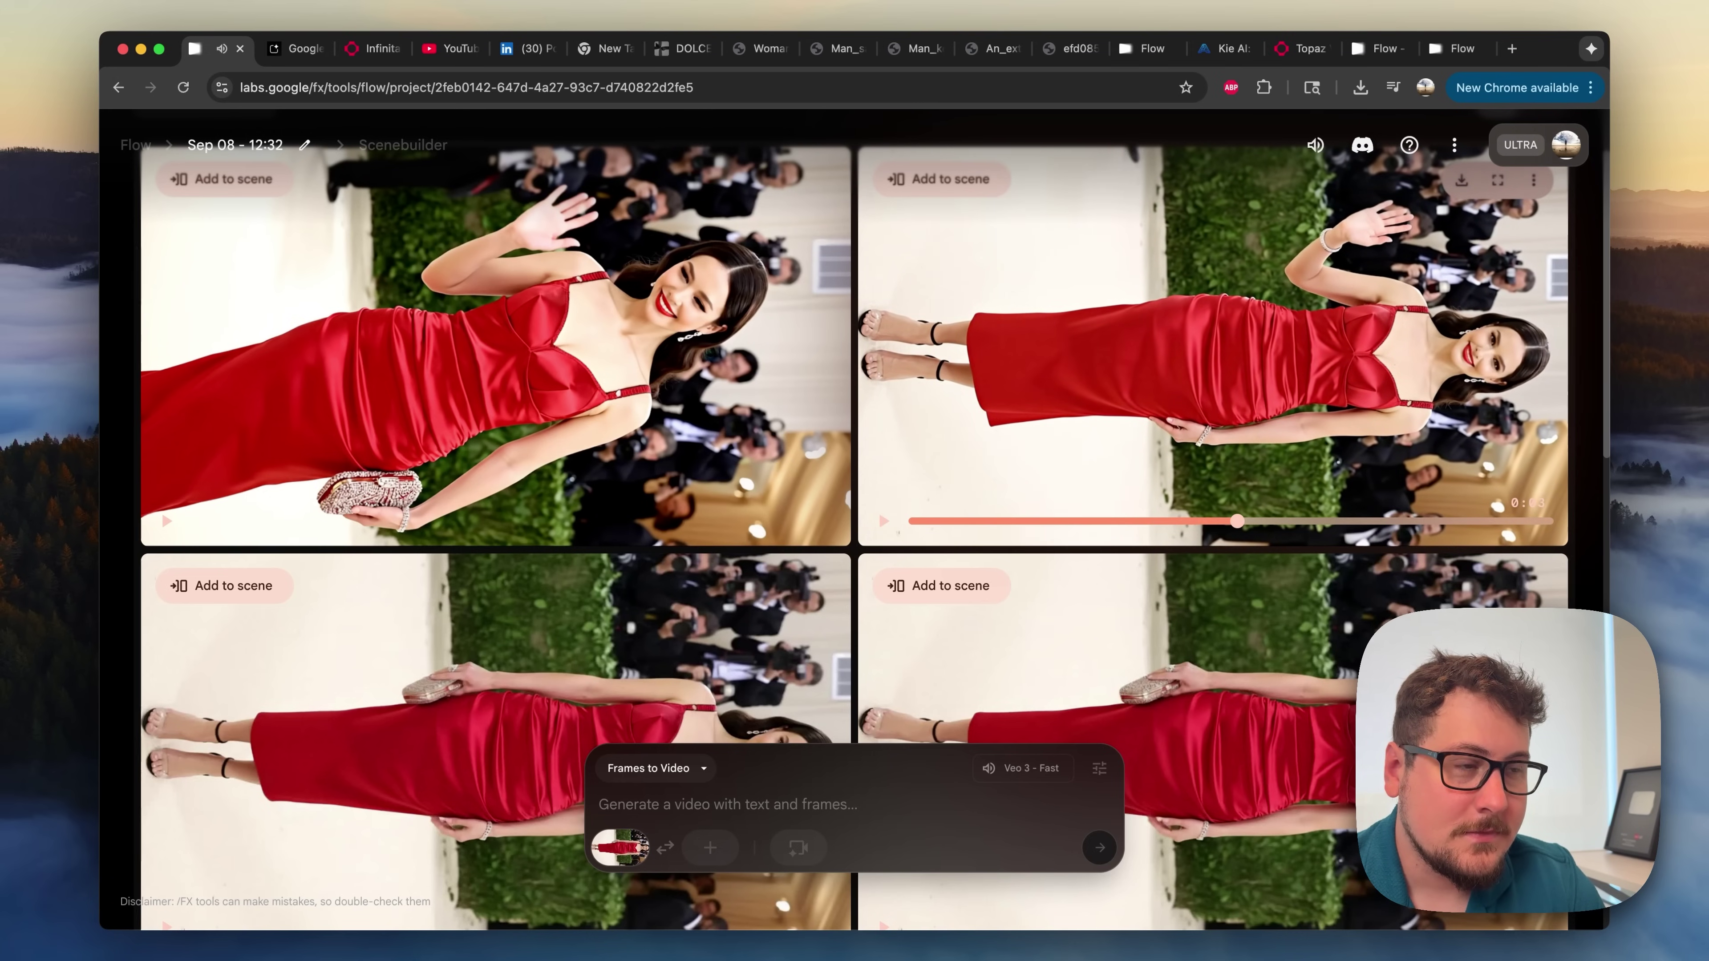
left_click(885, 523)
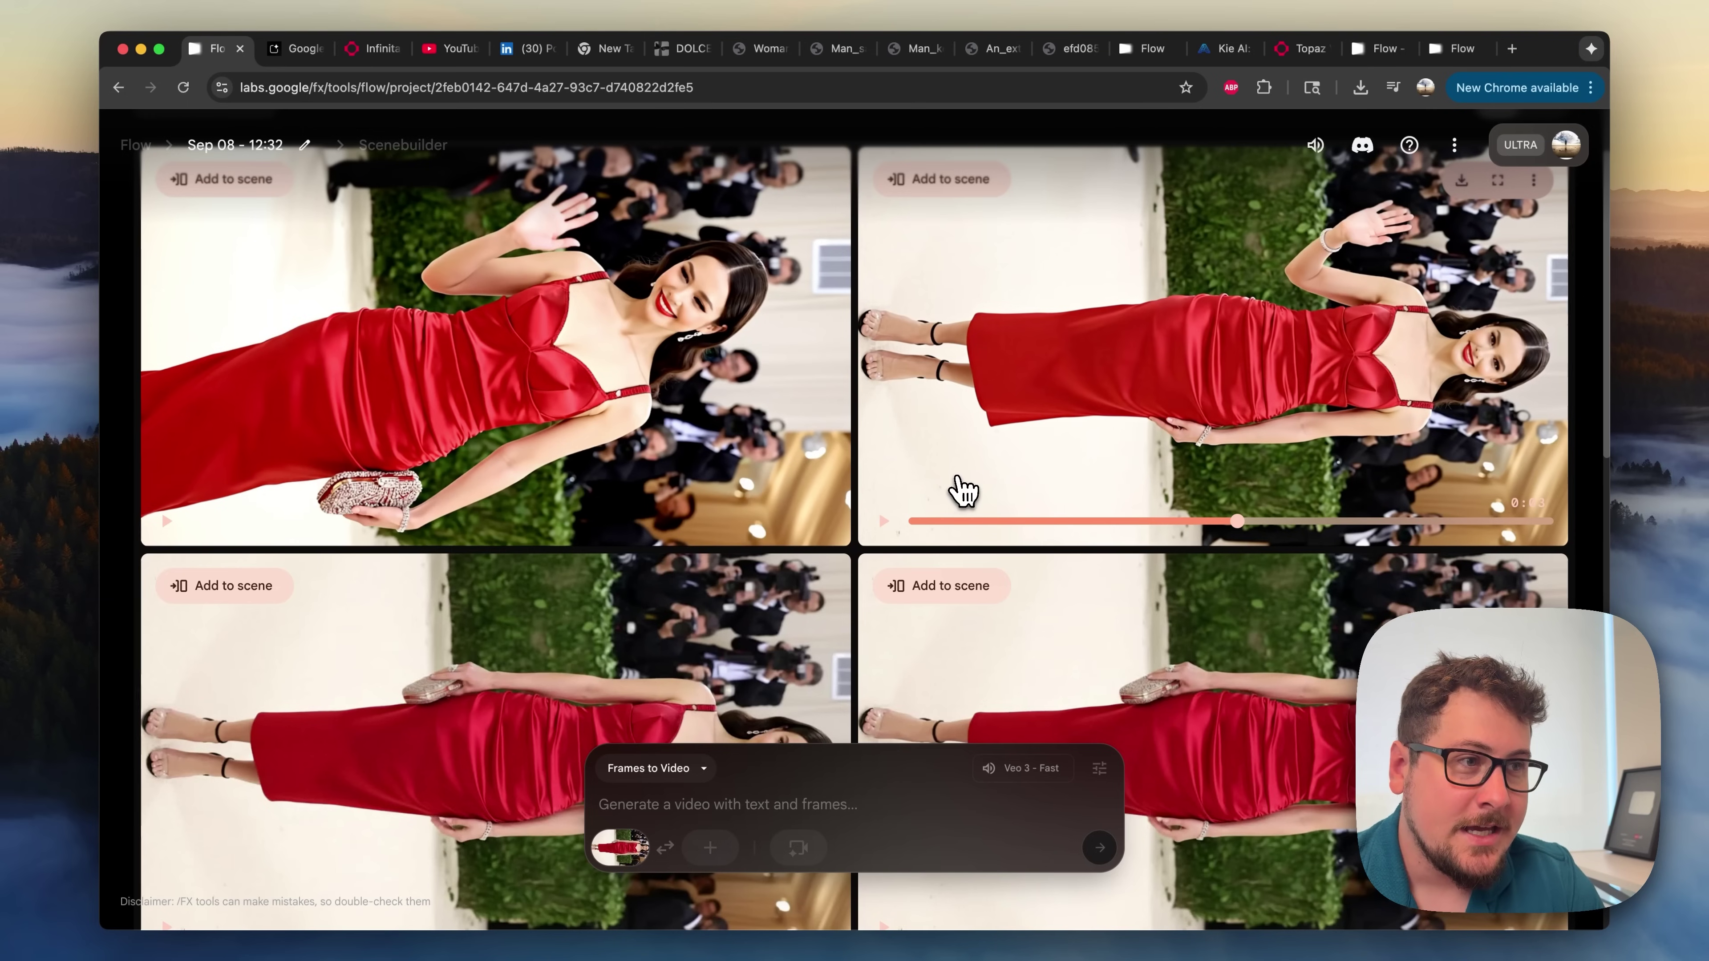
scroll(964, 492, "down", 1)
scroll(964, 491, "down", 5)
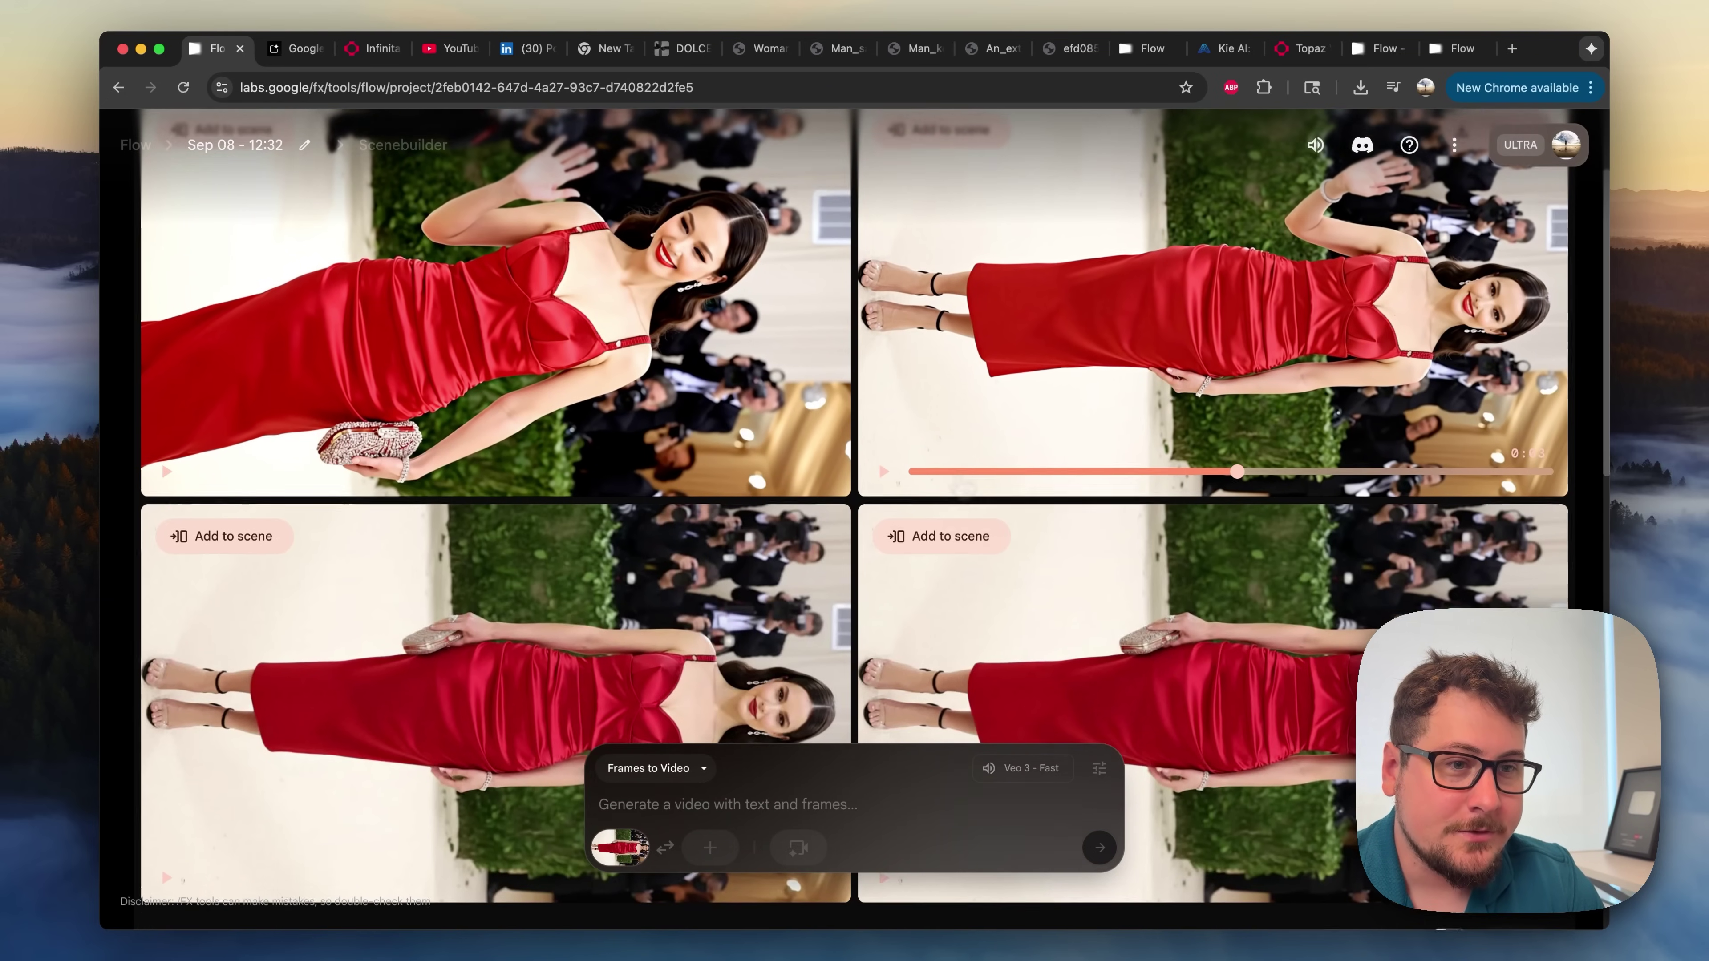
scroll(964, 495, "down", 5)
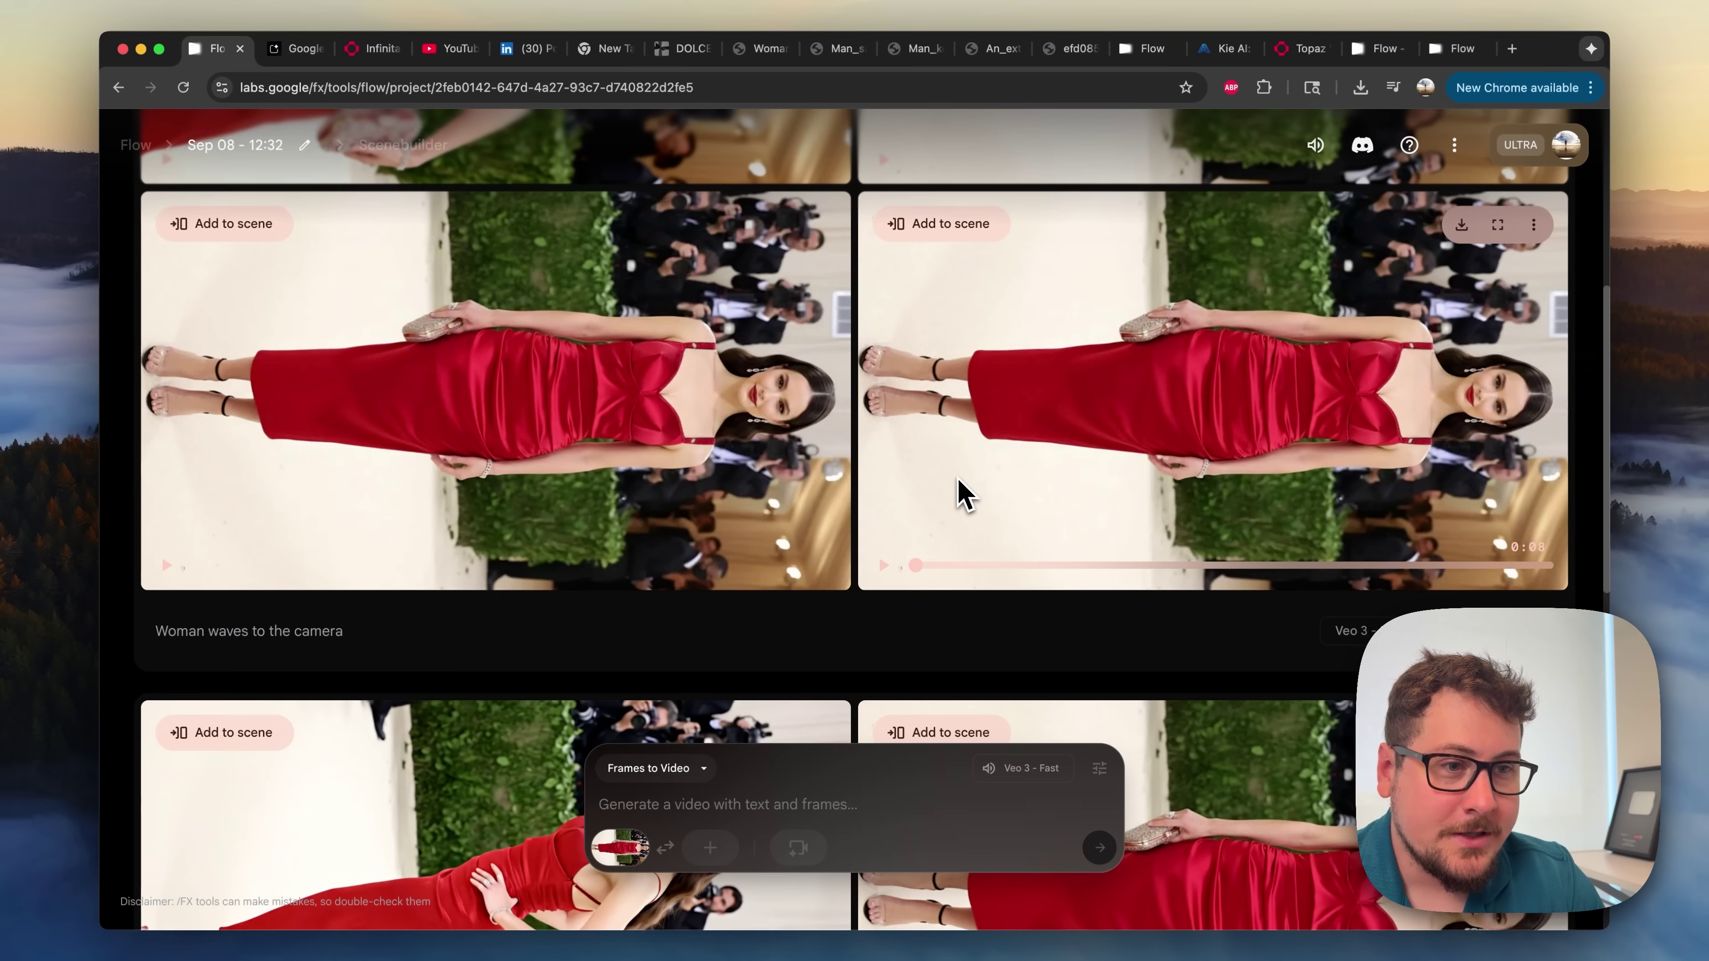
scroll(963, 494, "down", 6)
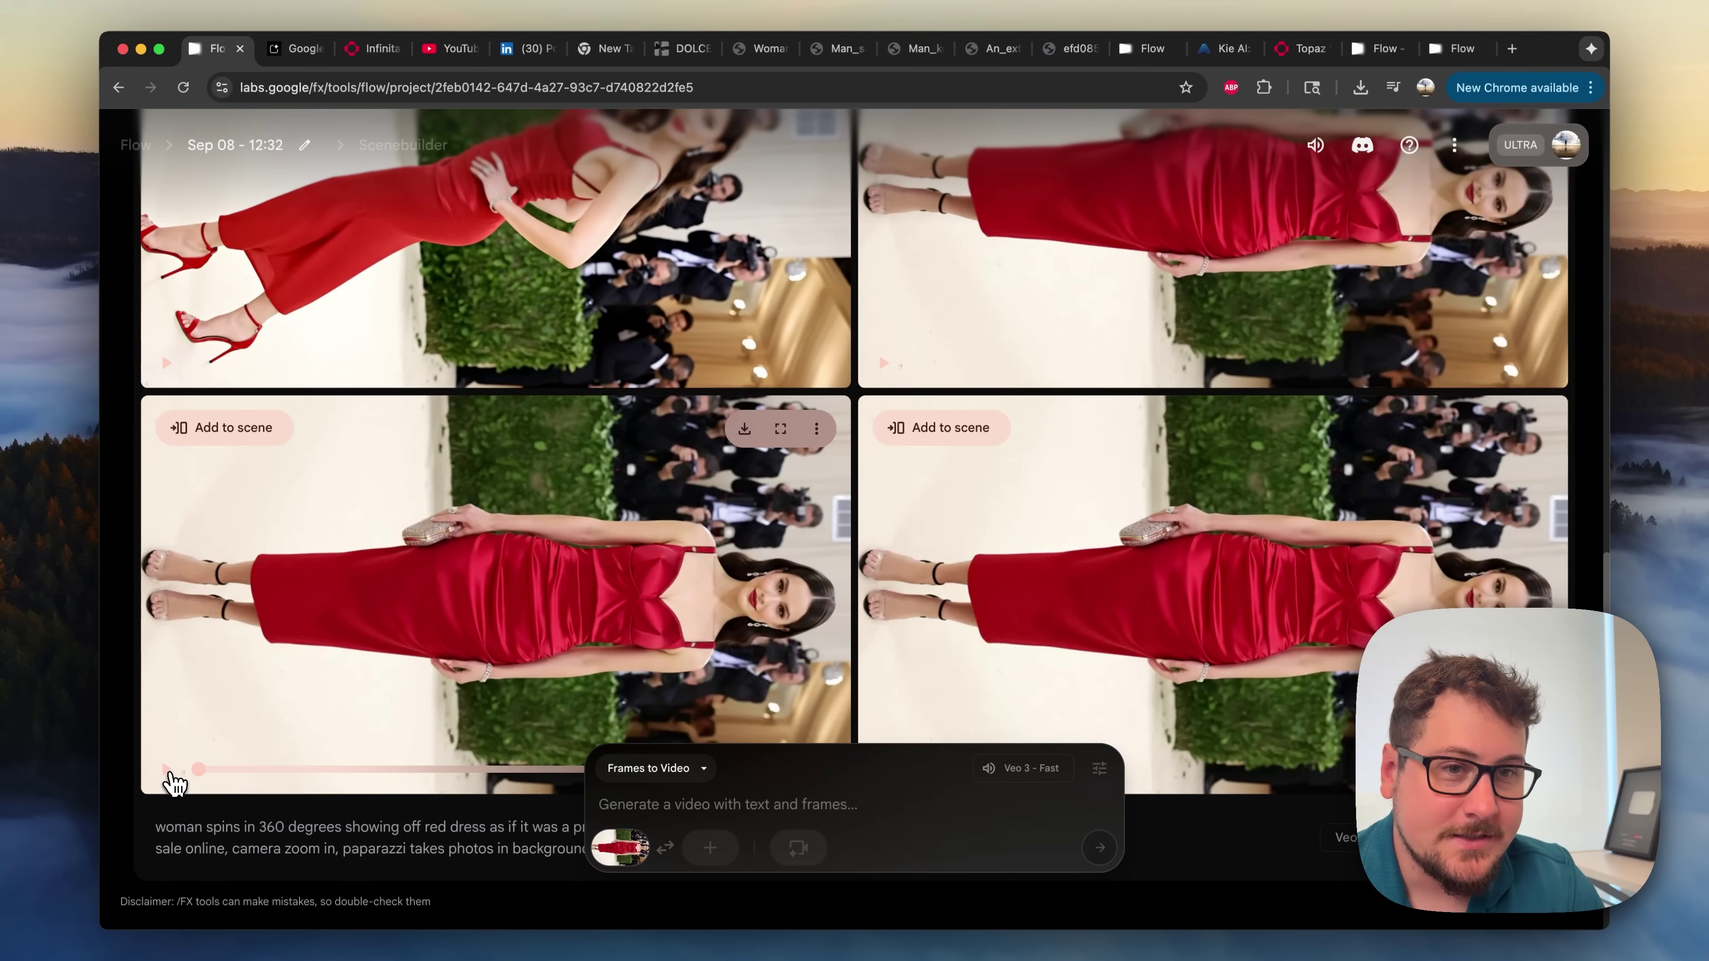
left_click(168, 774)
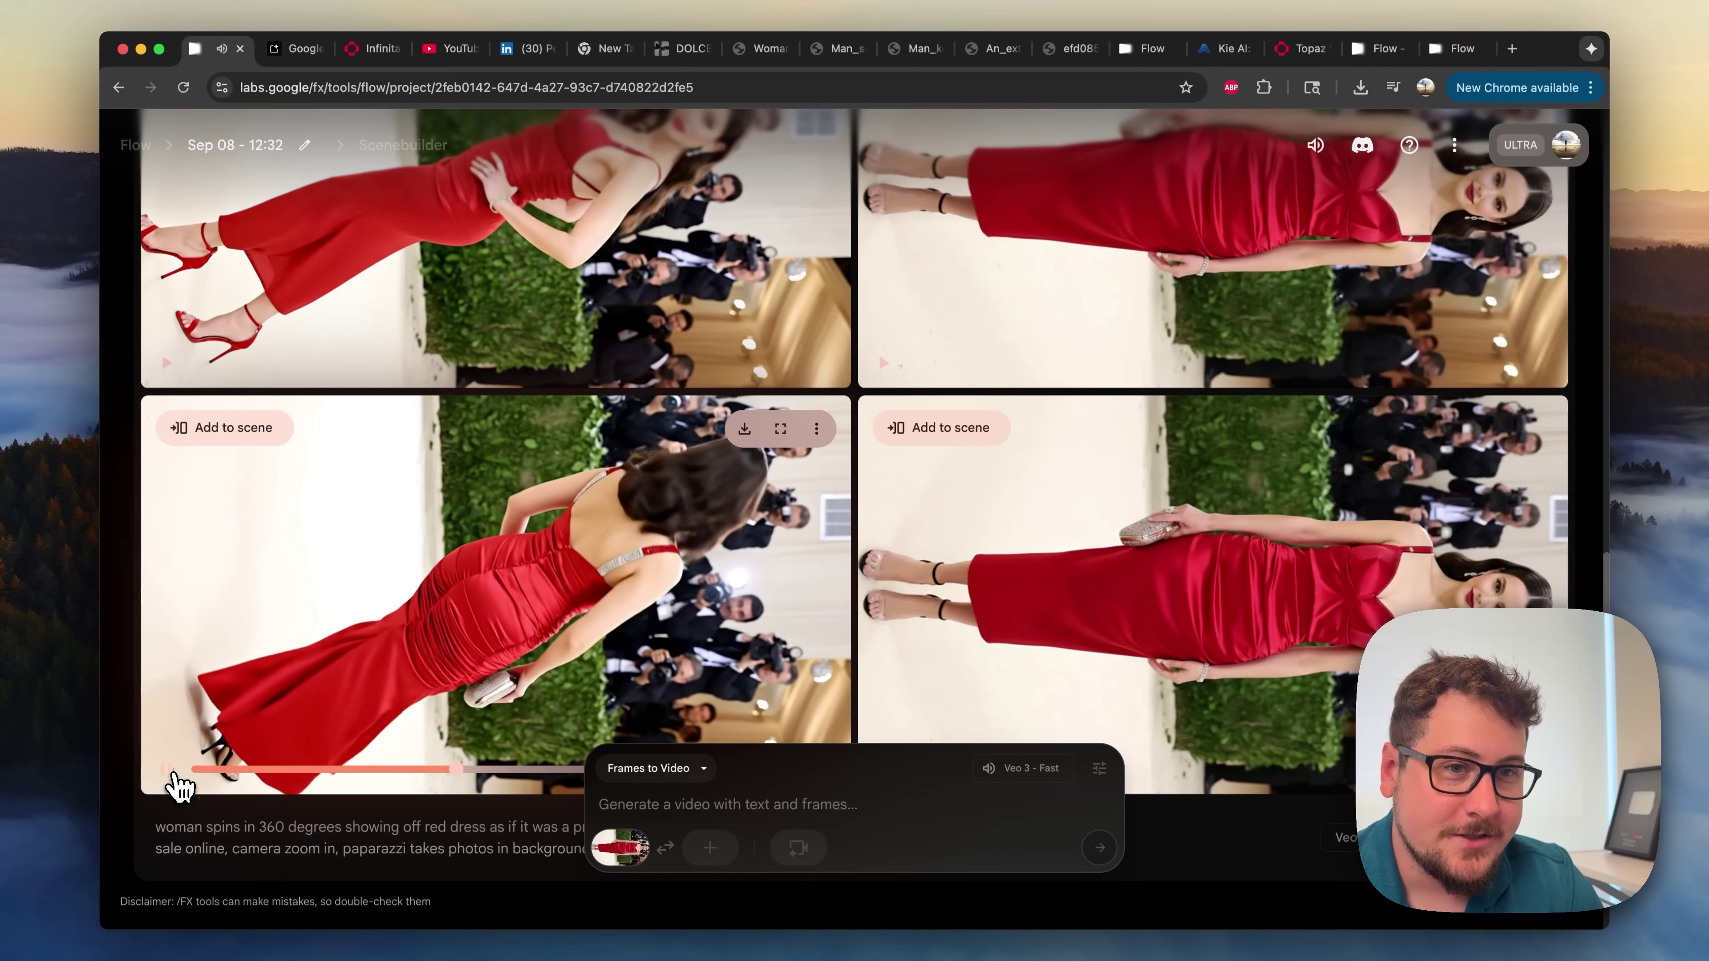
left_click(169, 771)
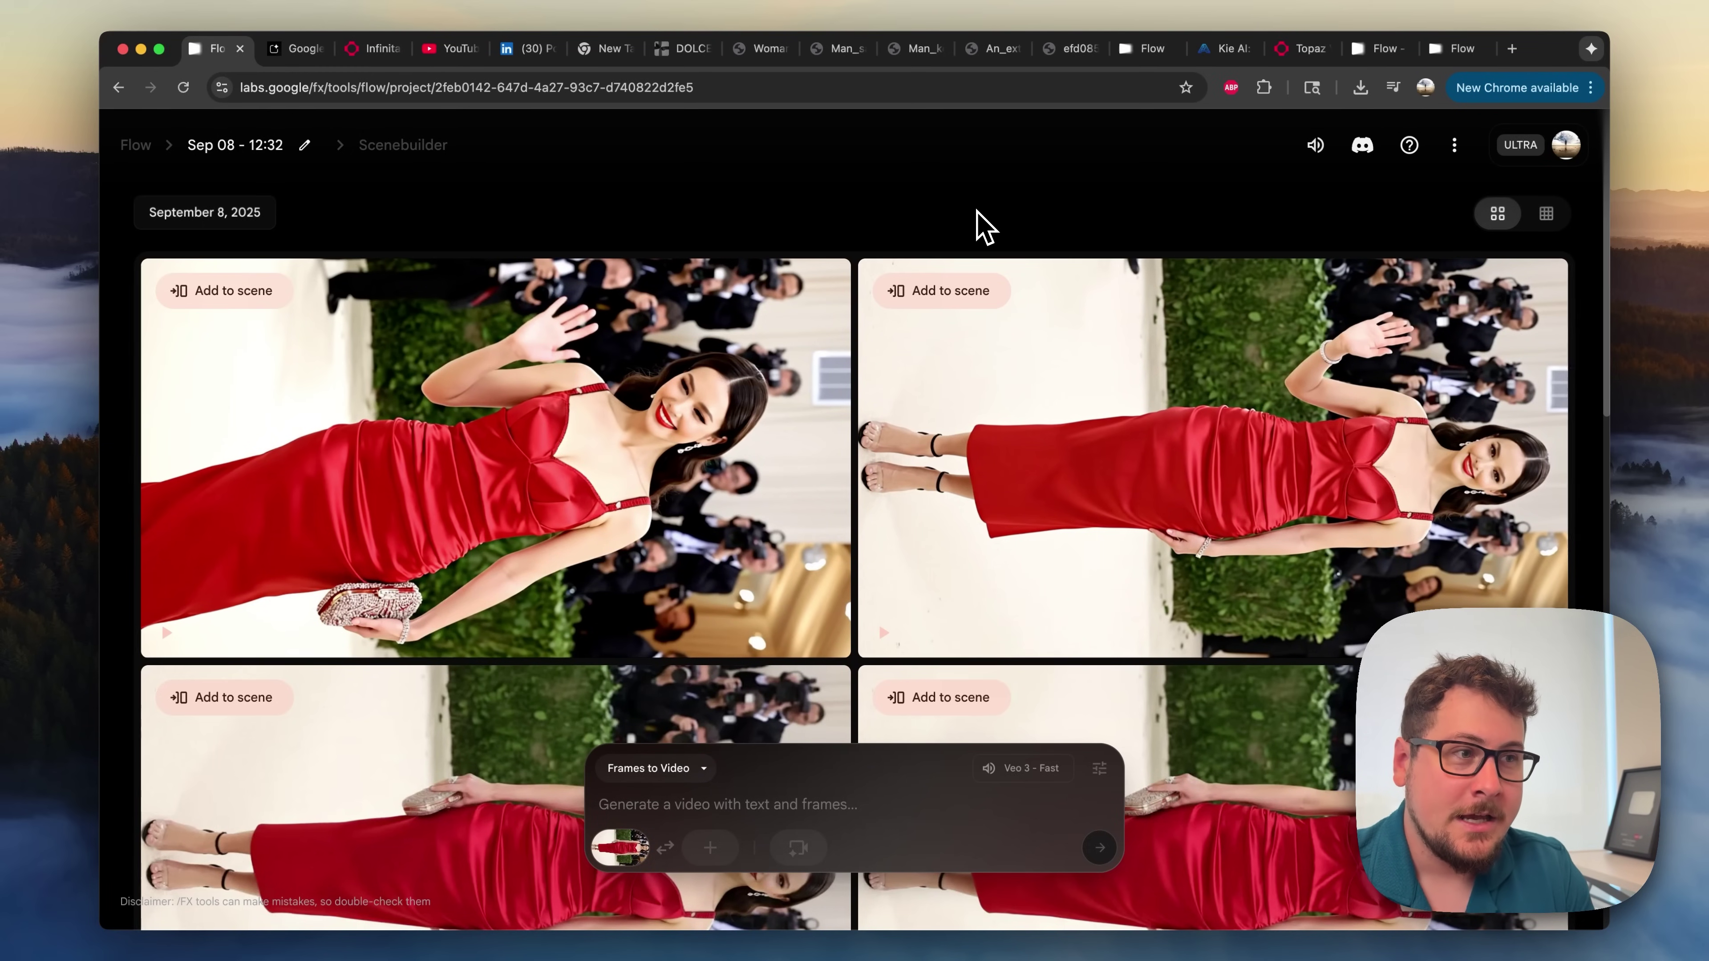
mouse_move(999, 432)
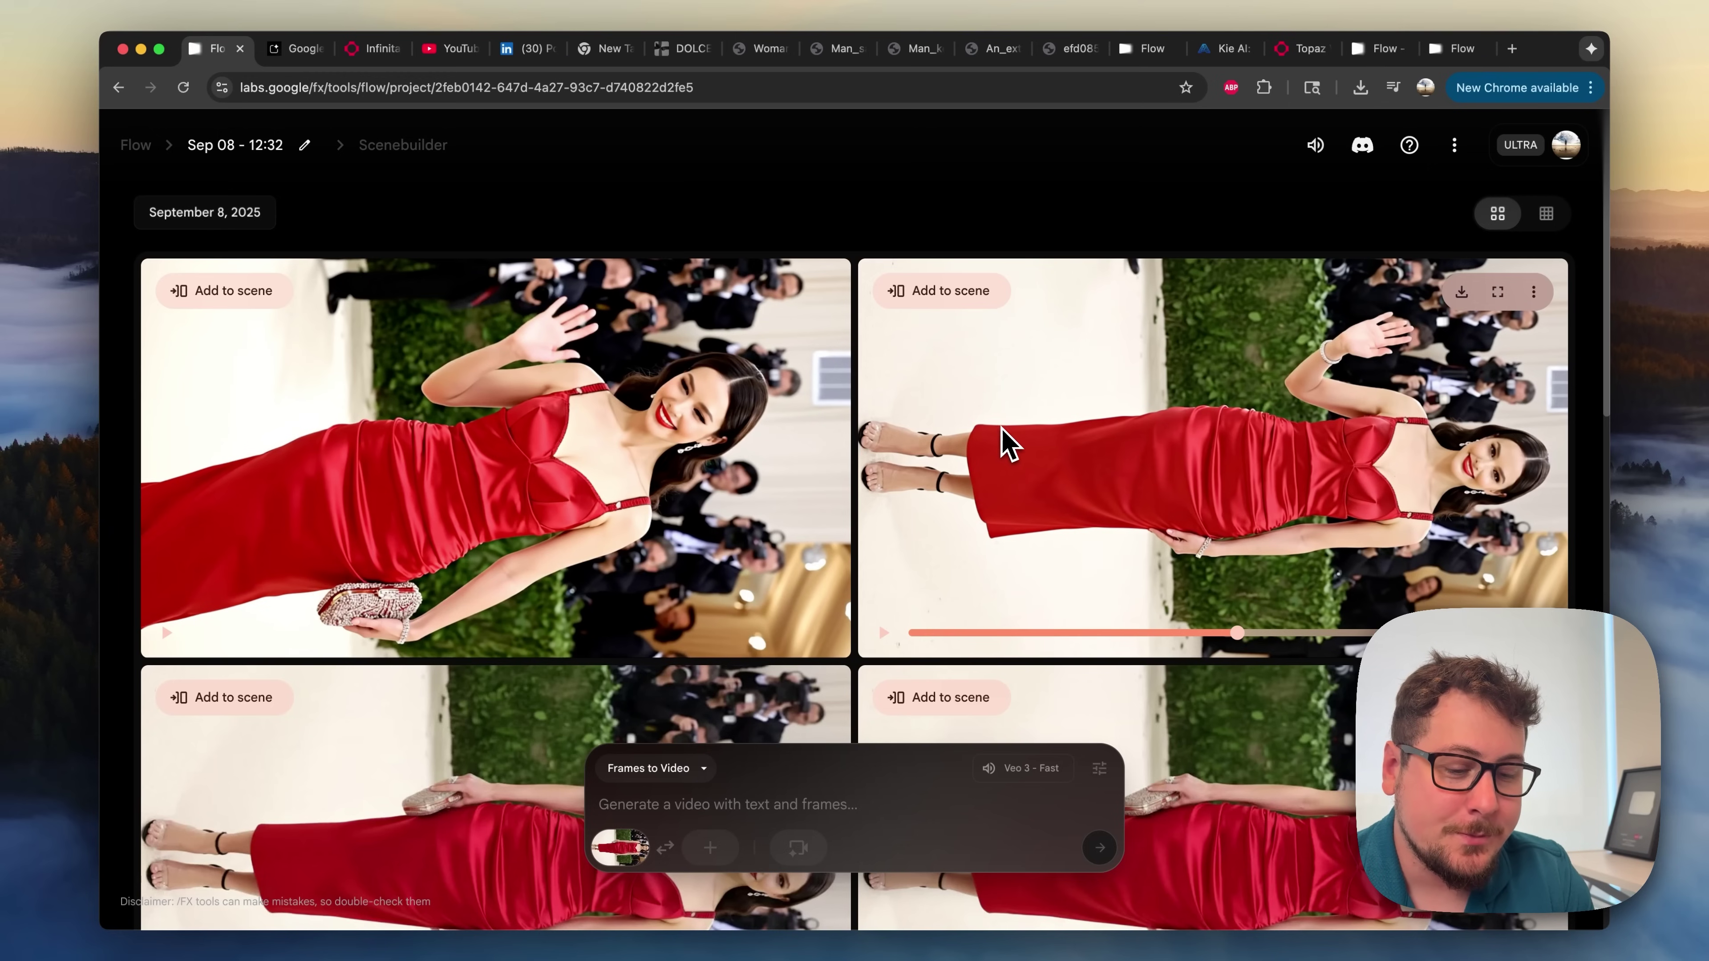
Save the top-right red-dress waving clip at Original size (720p).
left_click(1461, 292)
left_click(1420, 372)
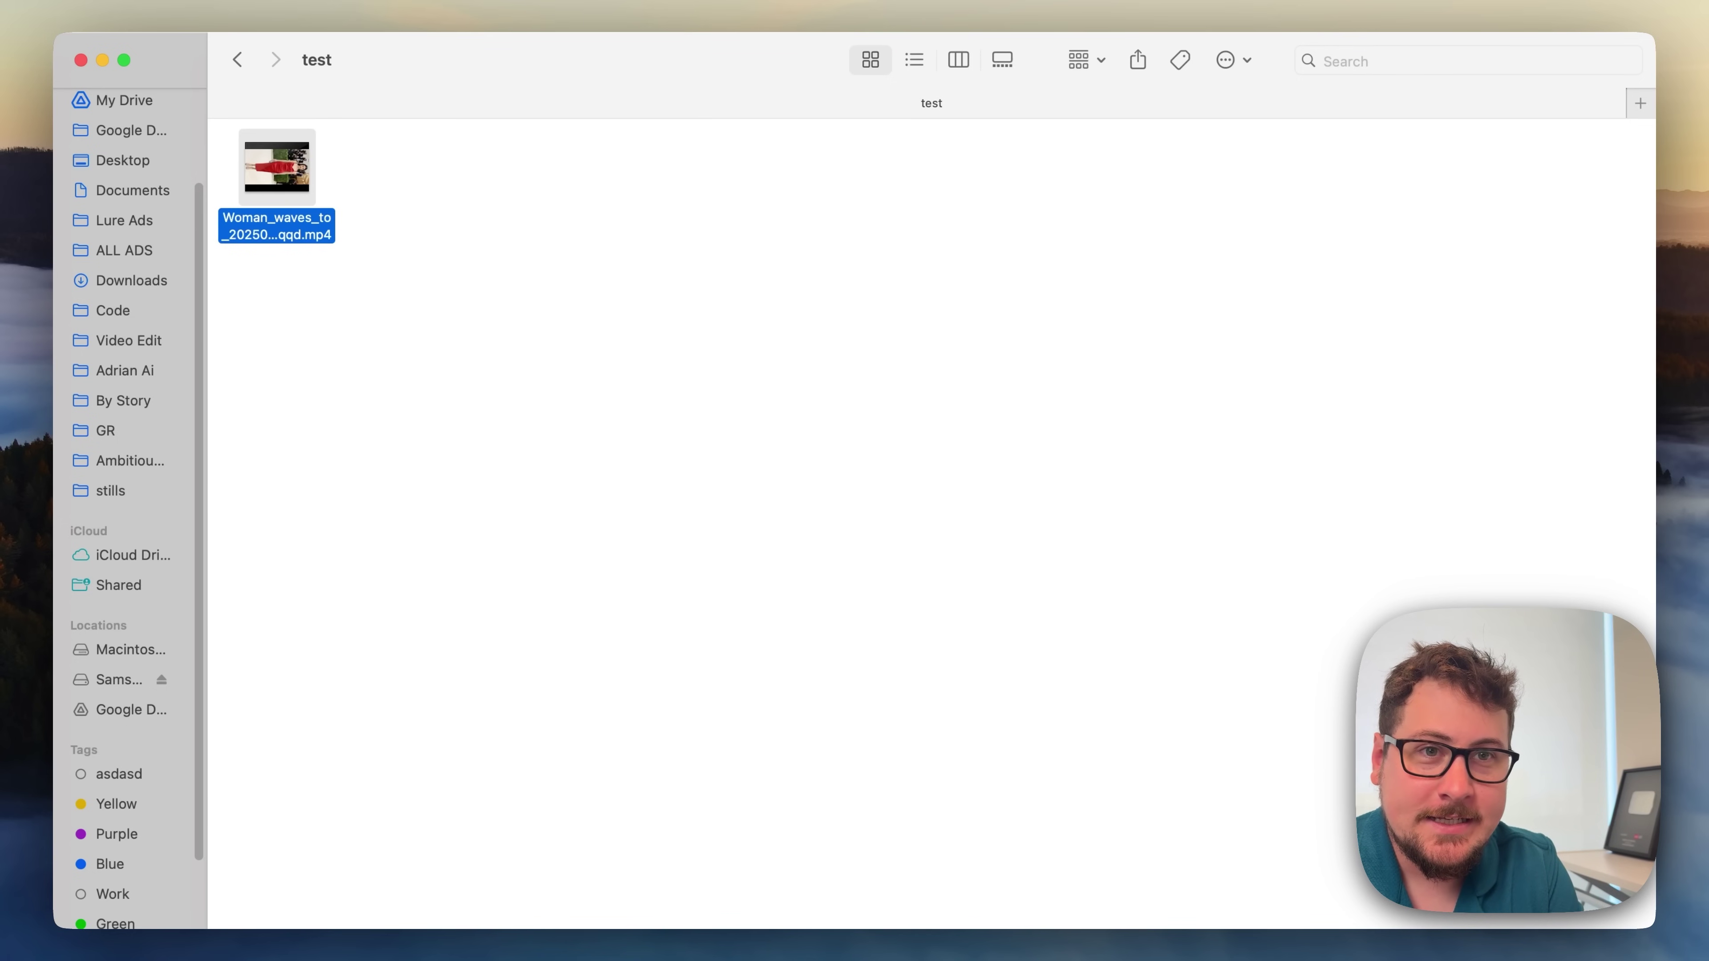
Preview the downloaded waving mp4 in Quick Look, rotate it upright, and close the preview.
key("space")
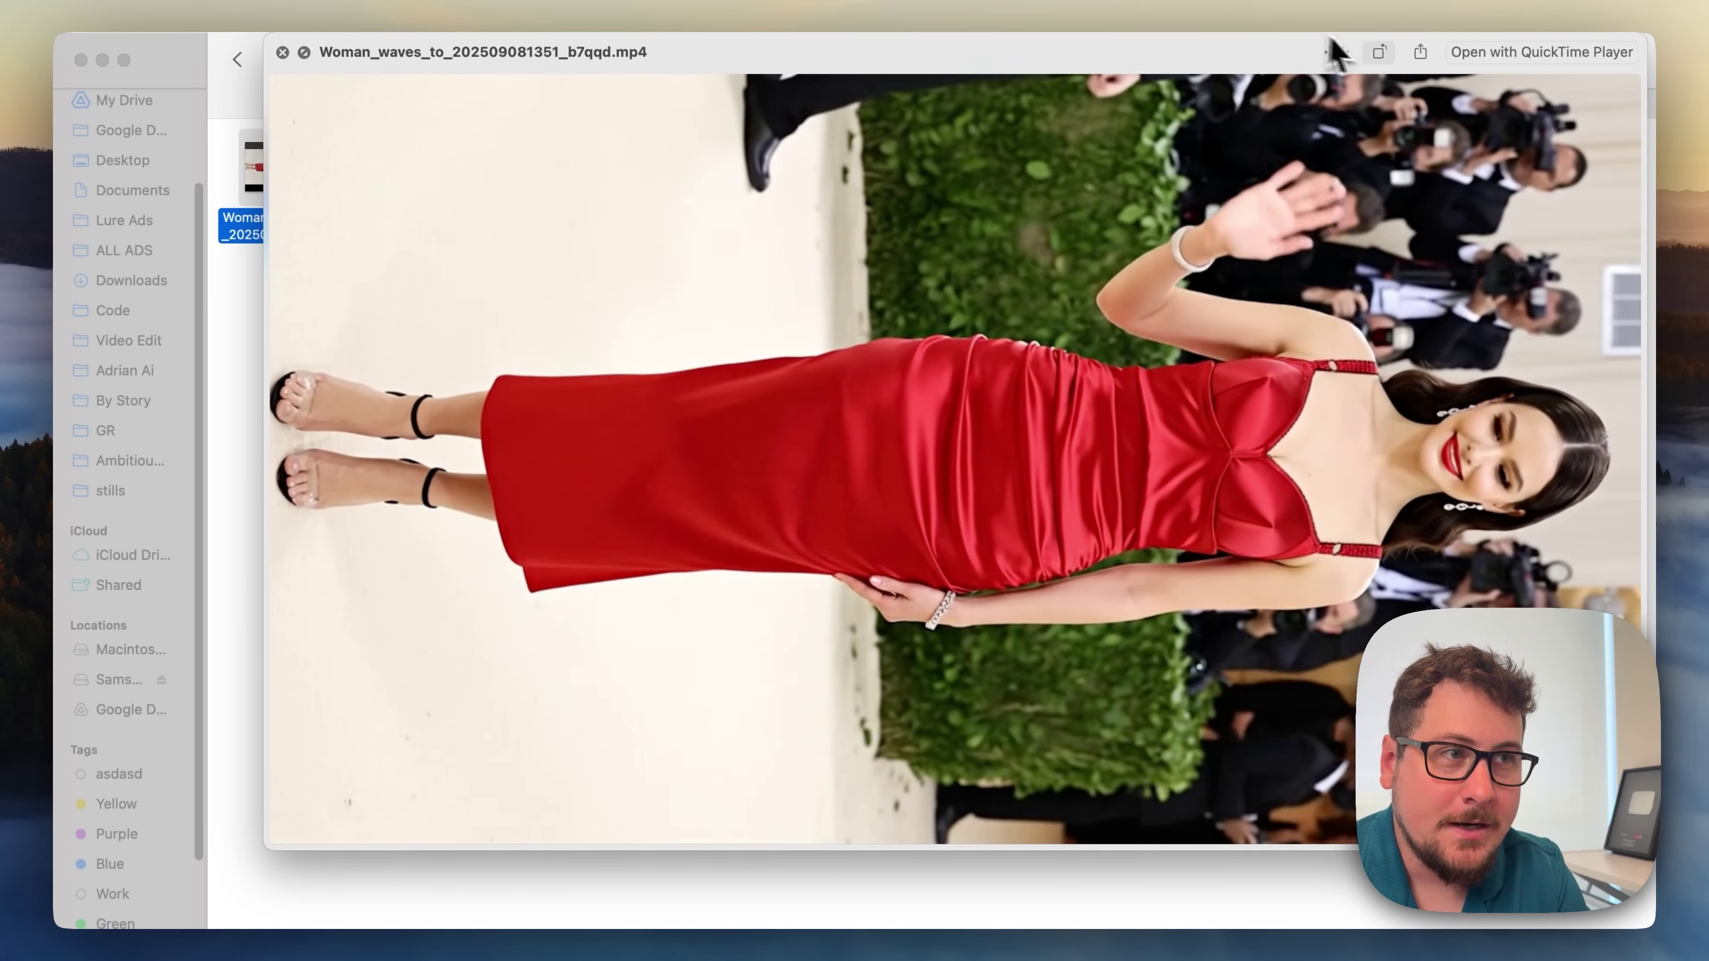
left_click(1379, 52)
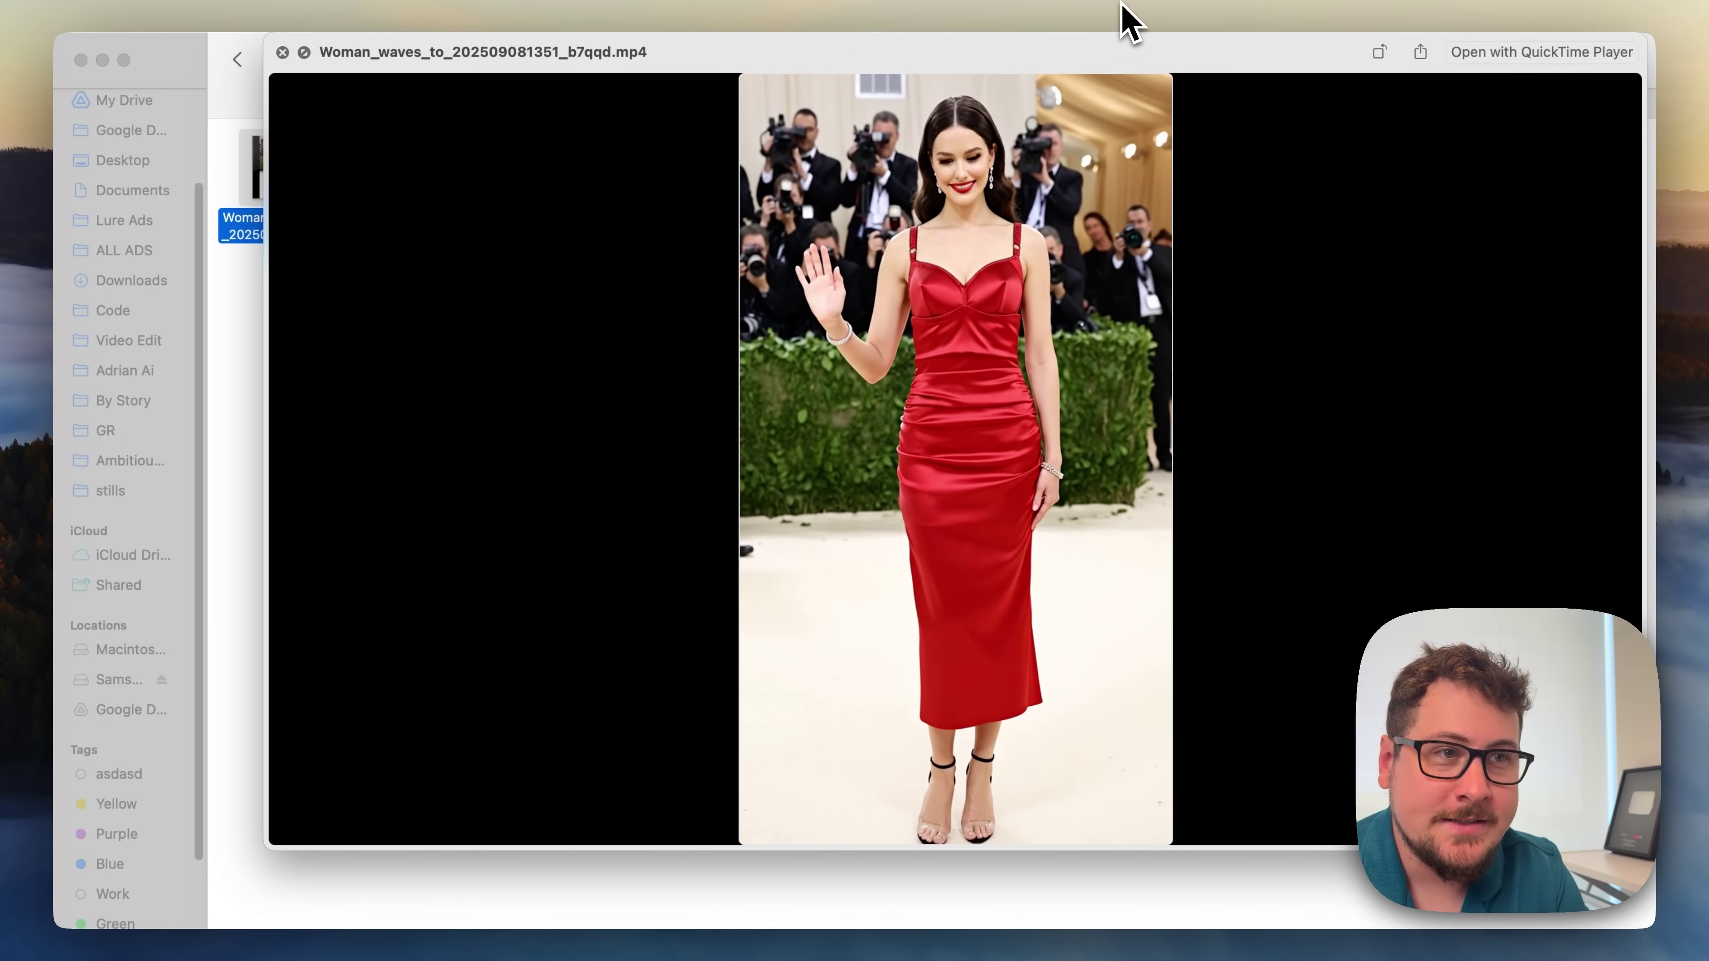
key("space")
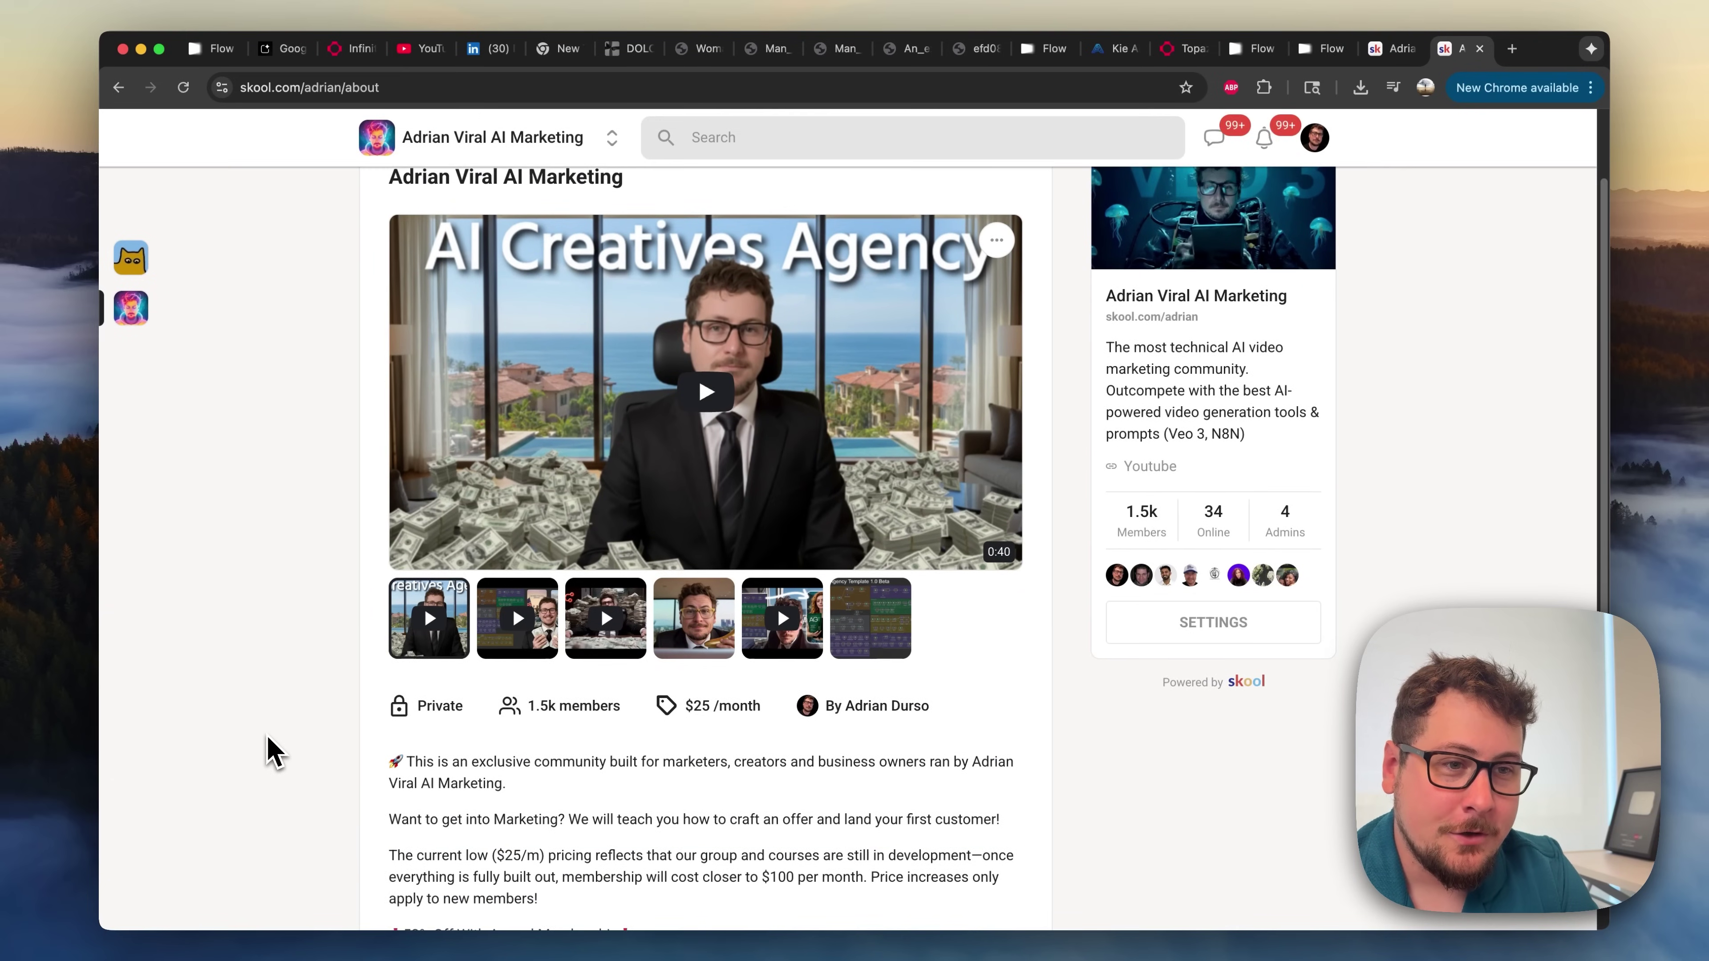
Scroll through the About page, then switch to the 'Salon ad concept - Book in like Brenda' post tab.
scroll(267, 751, "down", 3)
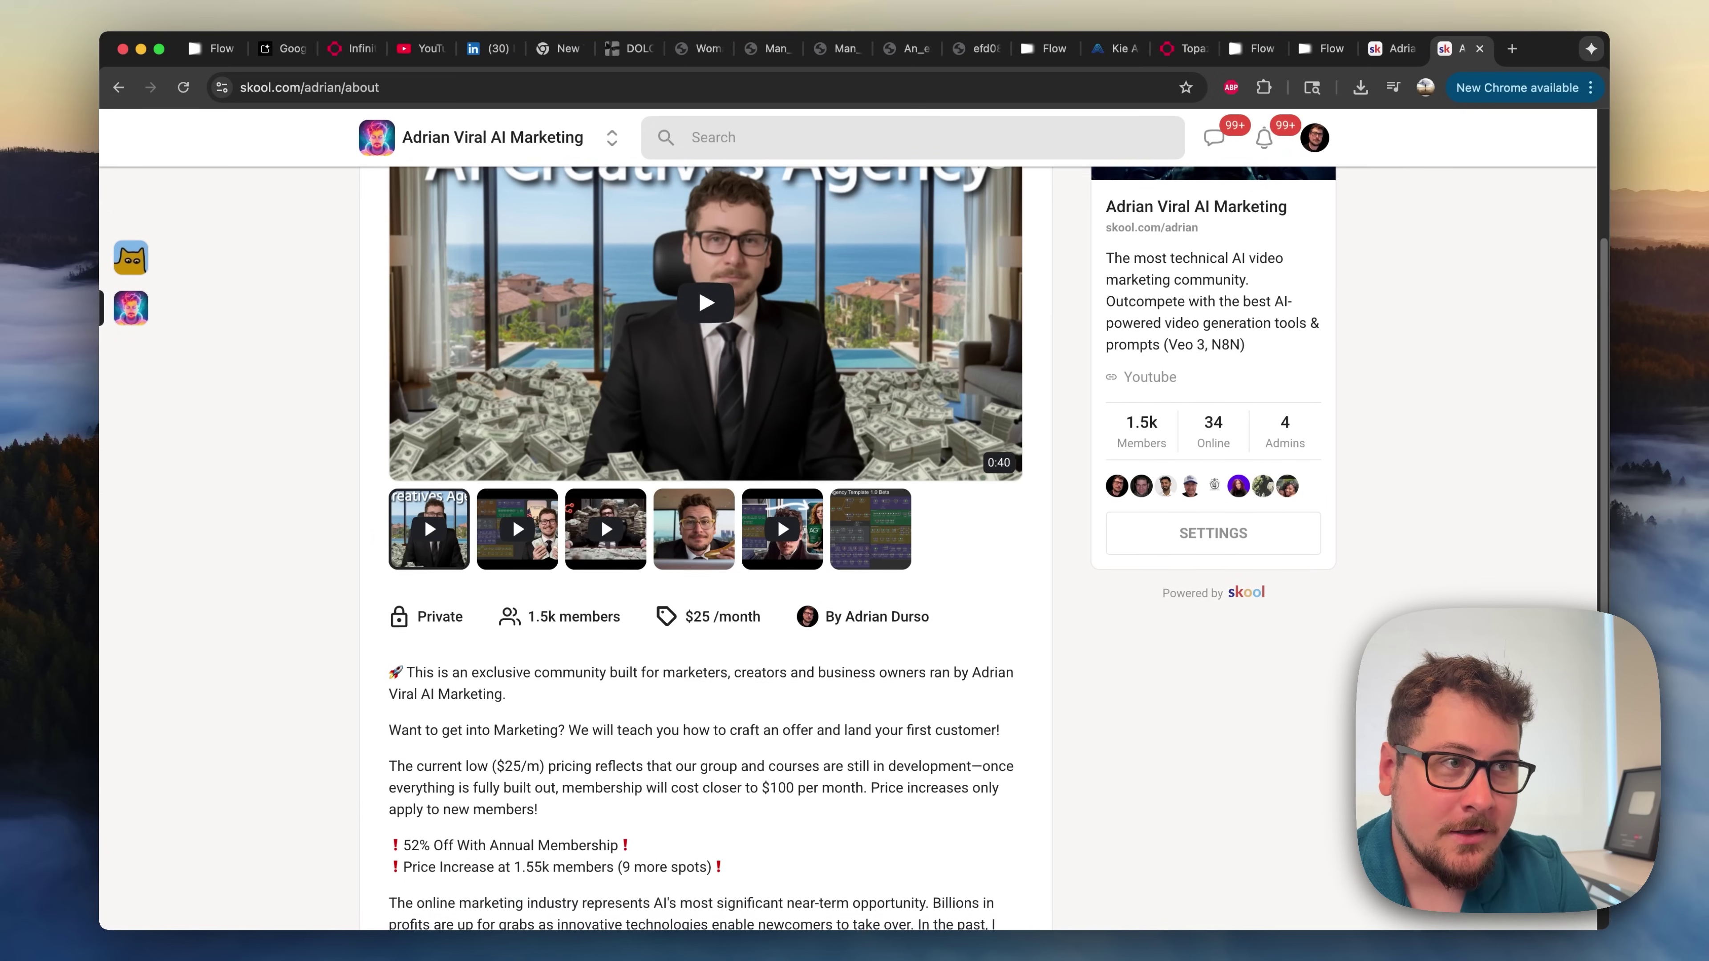
scroll(706, 538, "down", 2)
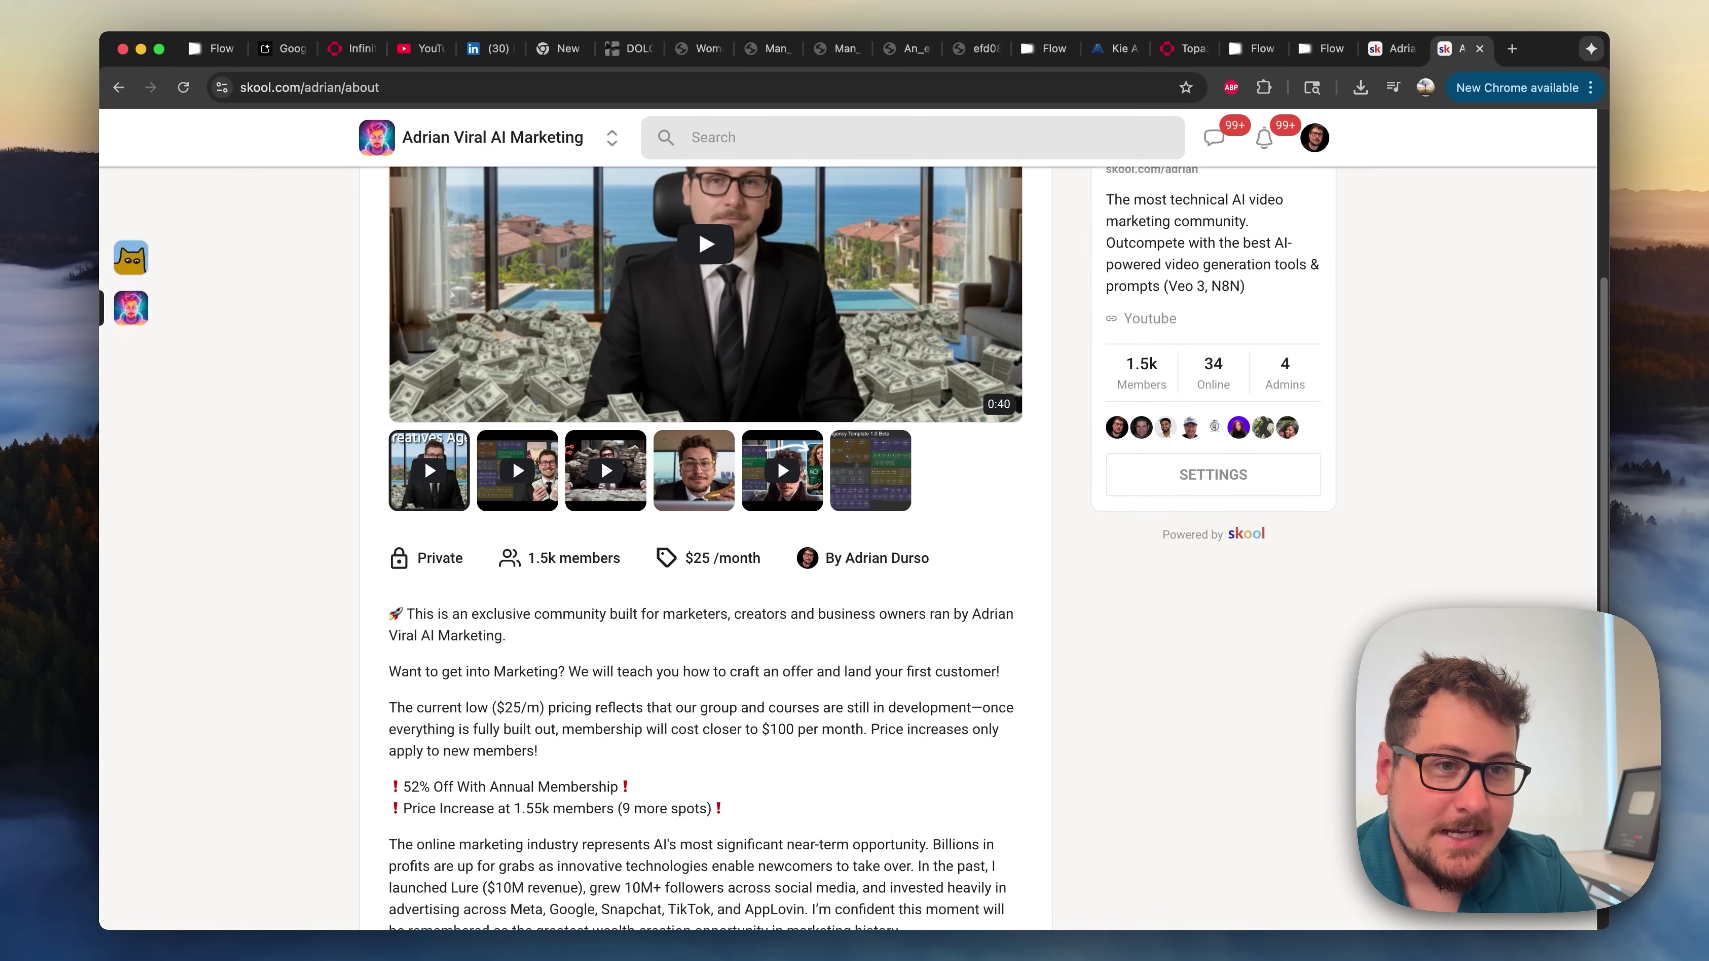
scroll(706, 539, "down", 1)
scroll(434, 693, "down", 3)
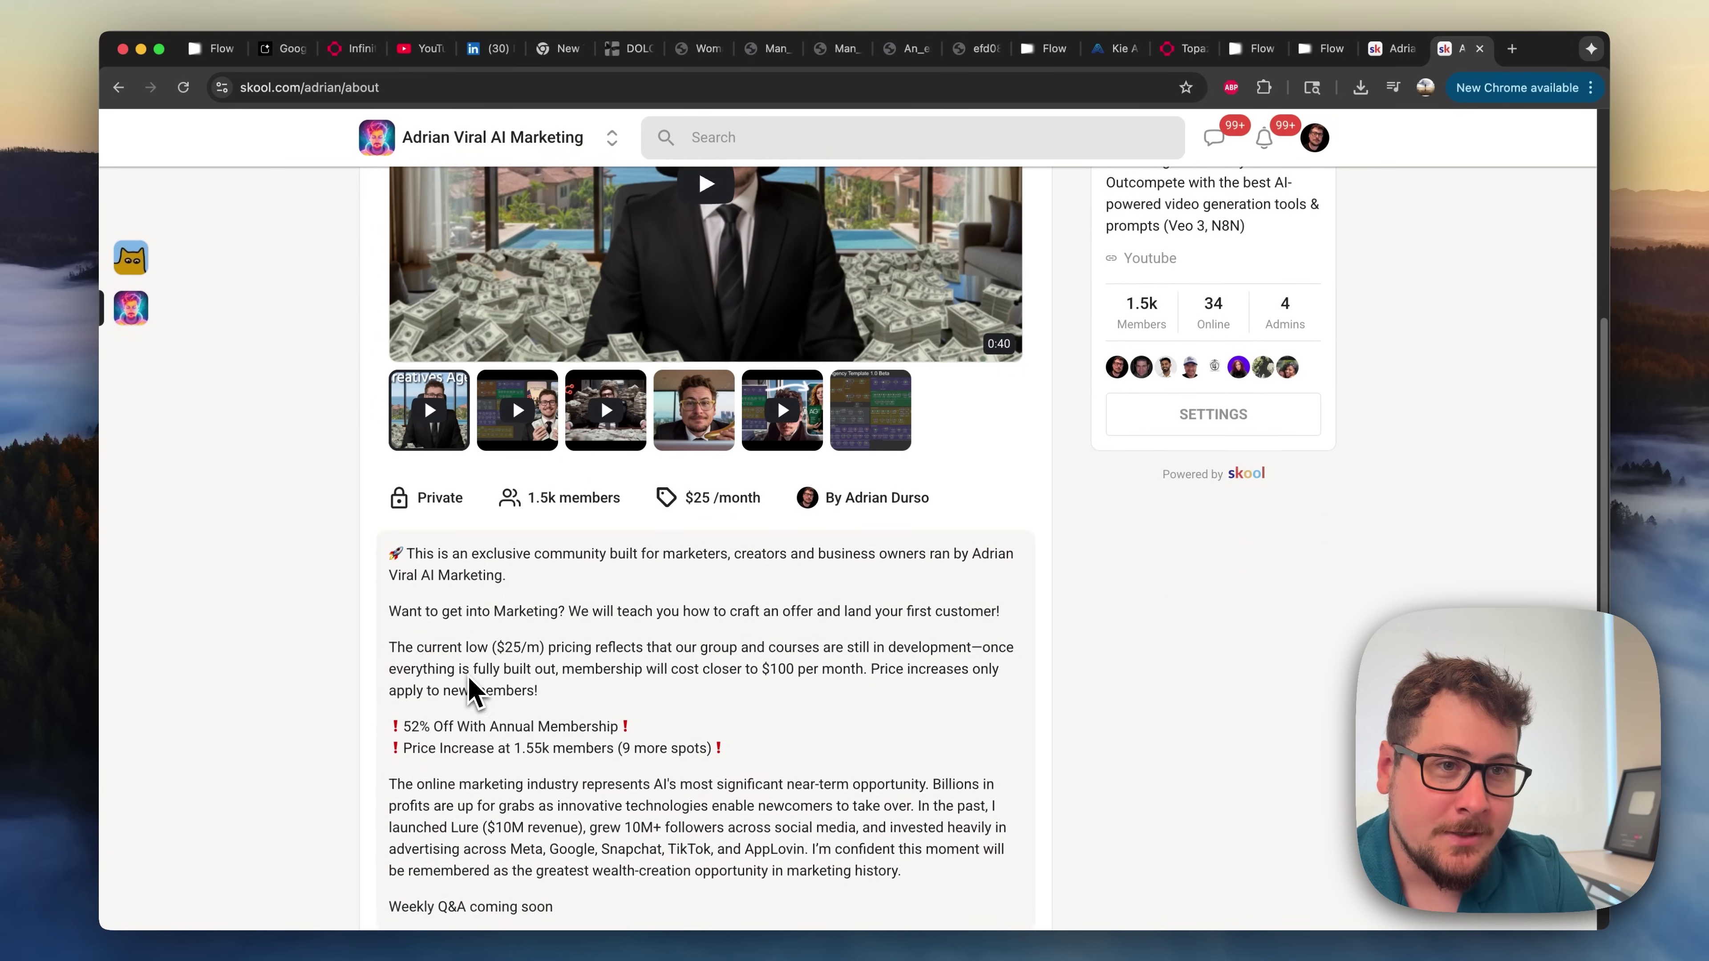
left_click(1385, 49)
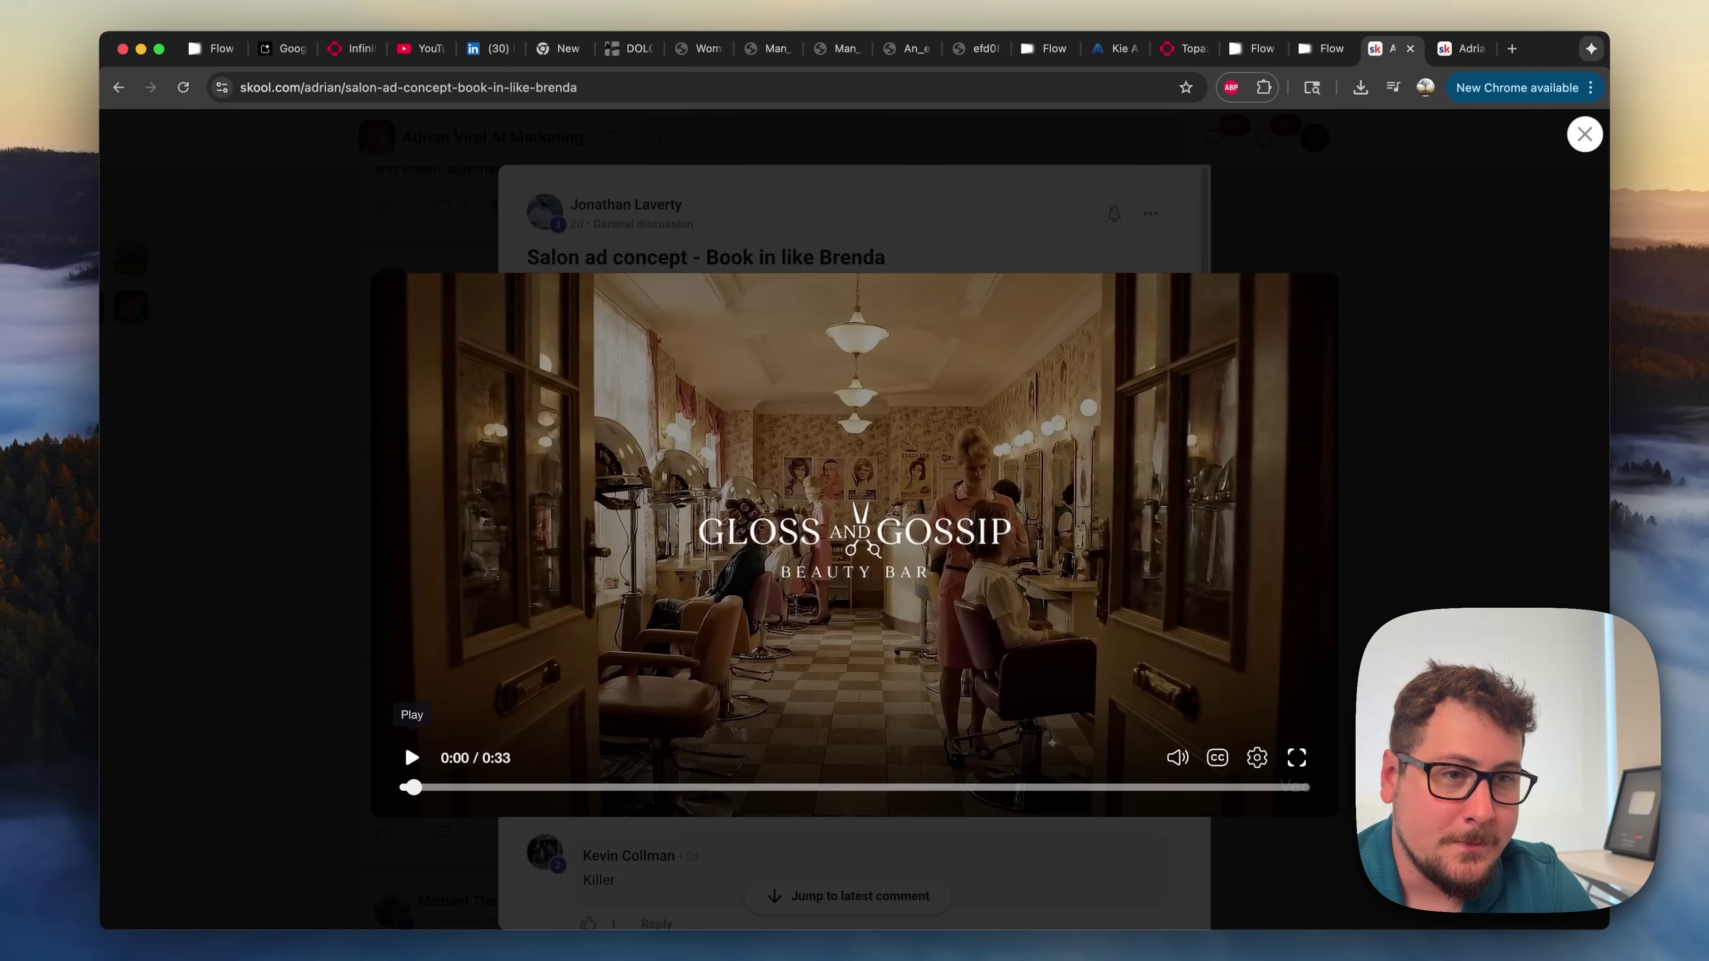
Play the 0:33 Gloss and Gossip salon ad video in the post.
left_click(412, 758)
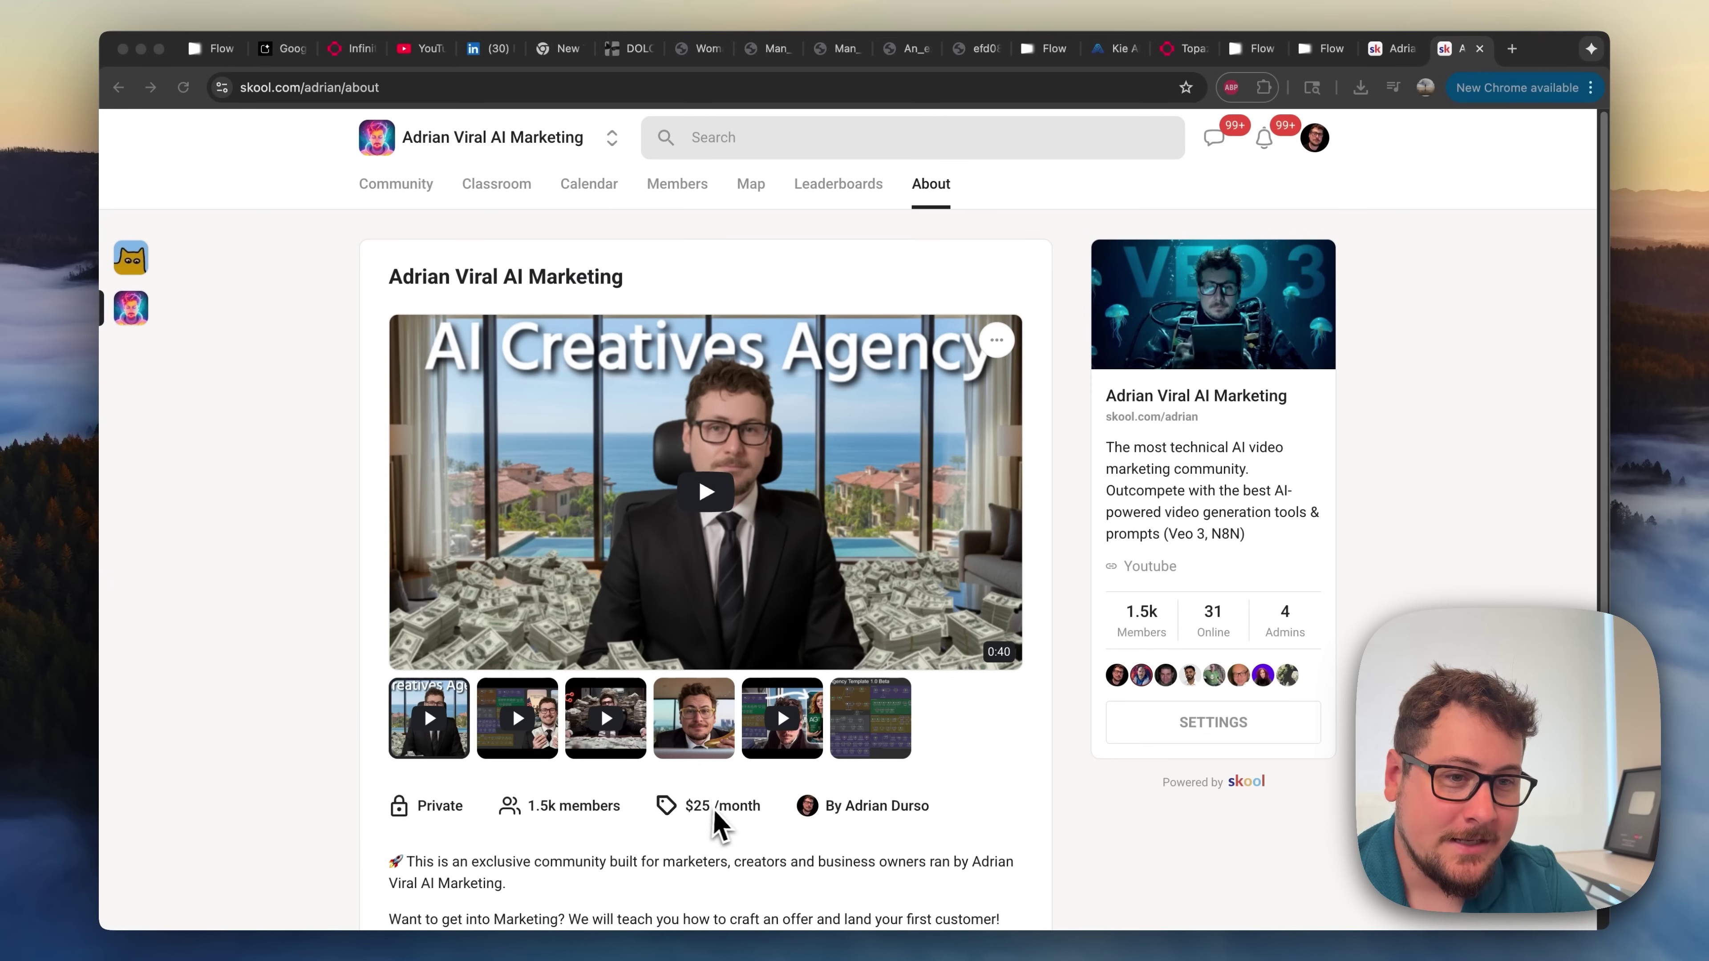
Scroll the community About page down to the $25/month pricing and annual membership details.
left_click(734, 838)
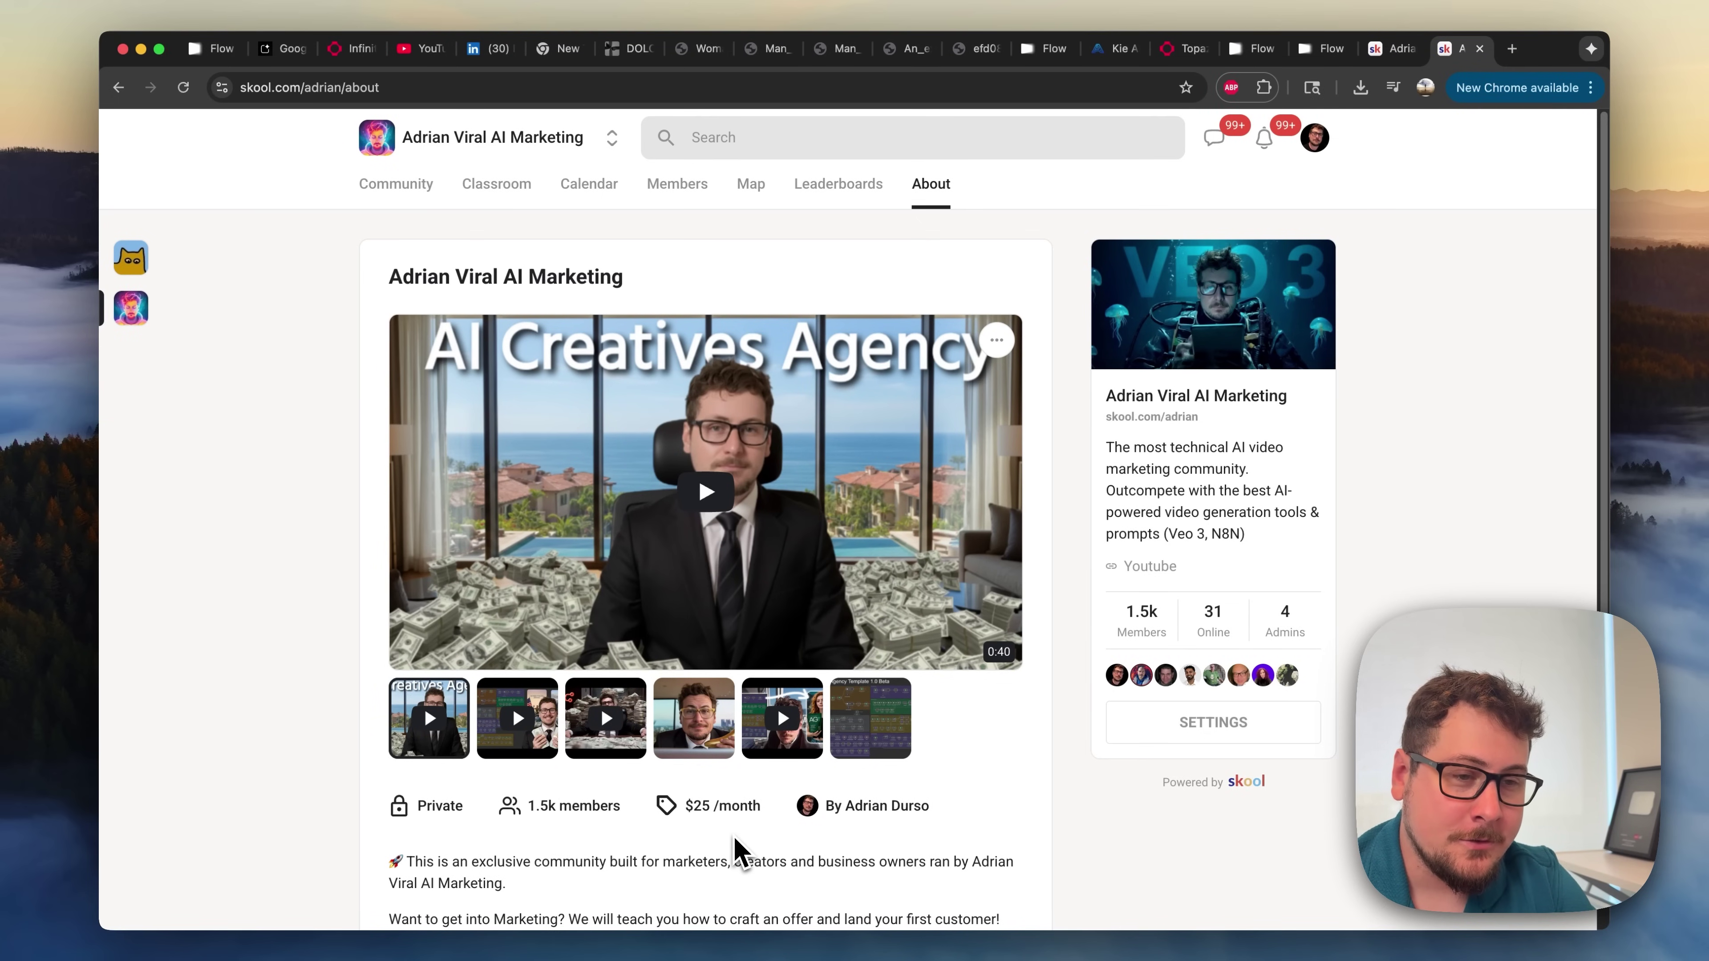
scroll(734, 842, "down", 2)
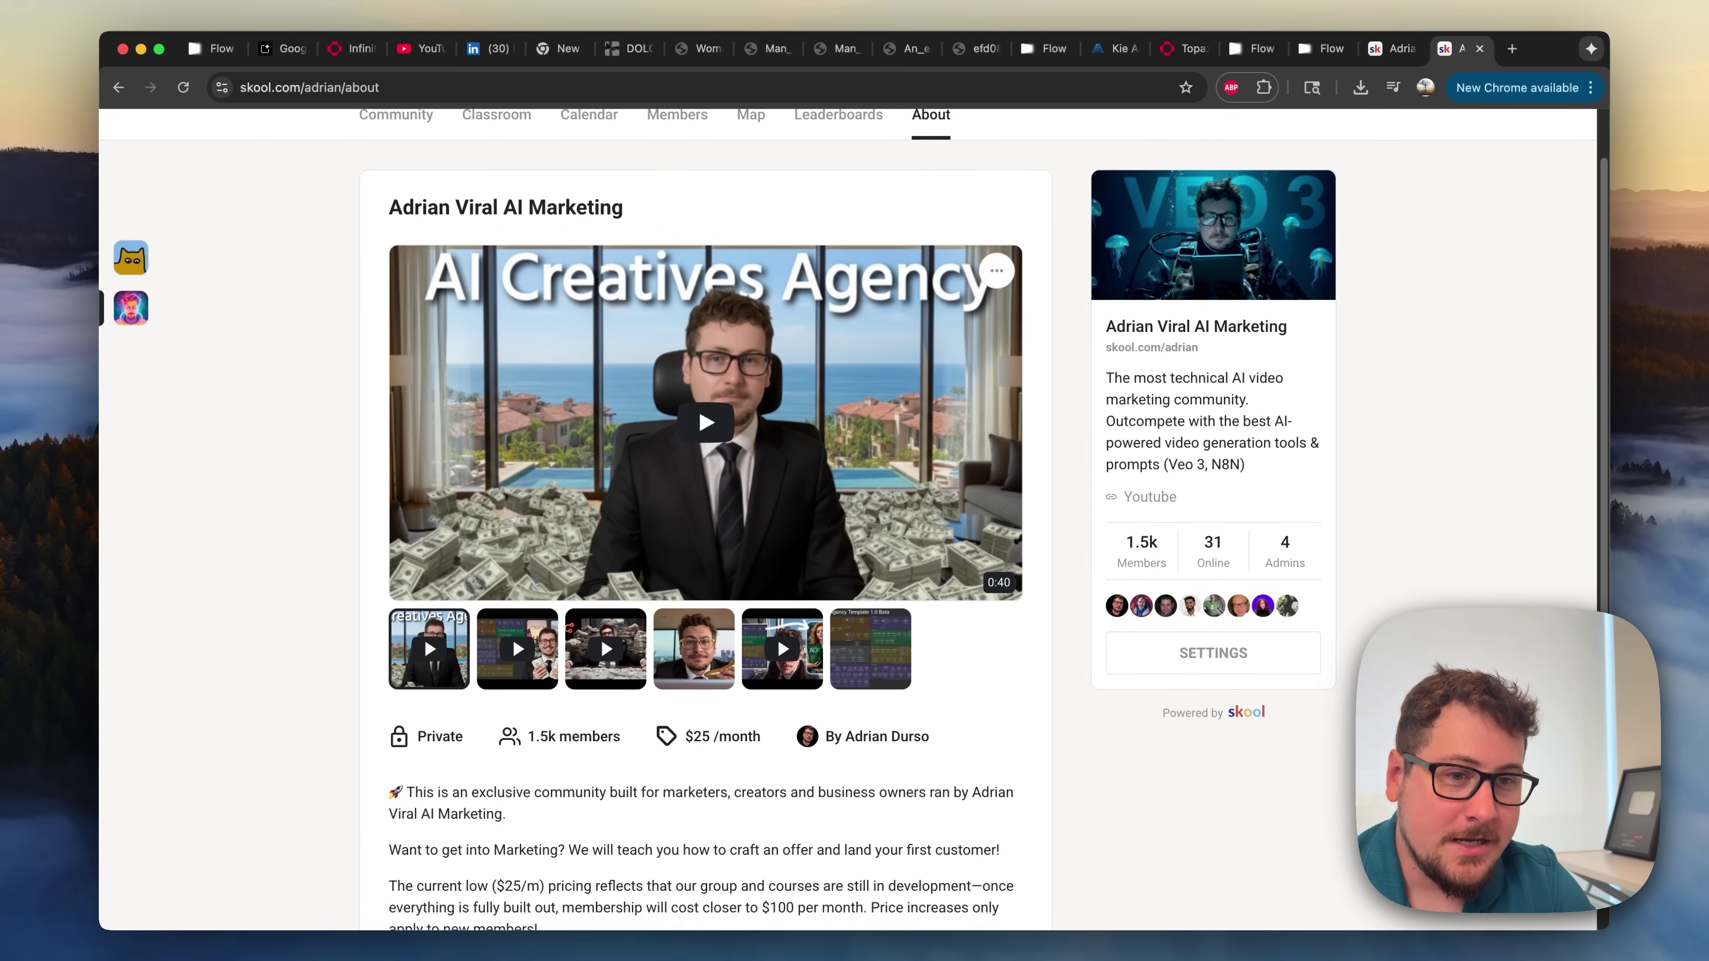
scroll(513, 638, "down", 2)
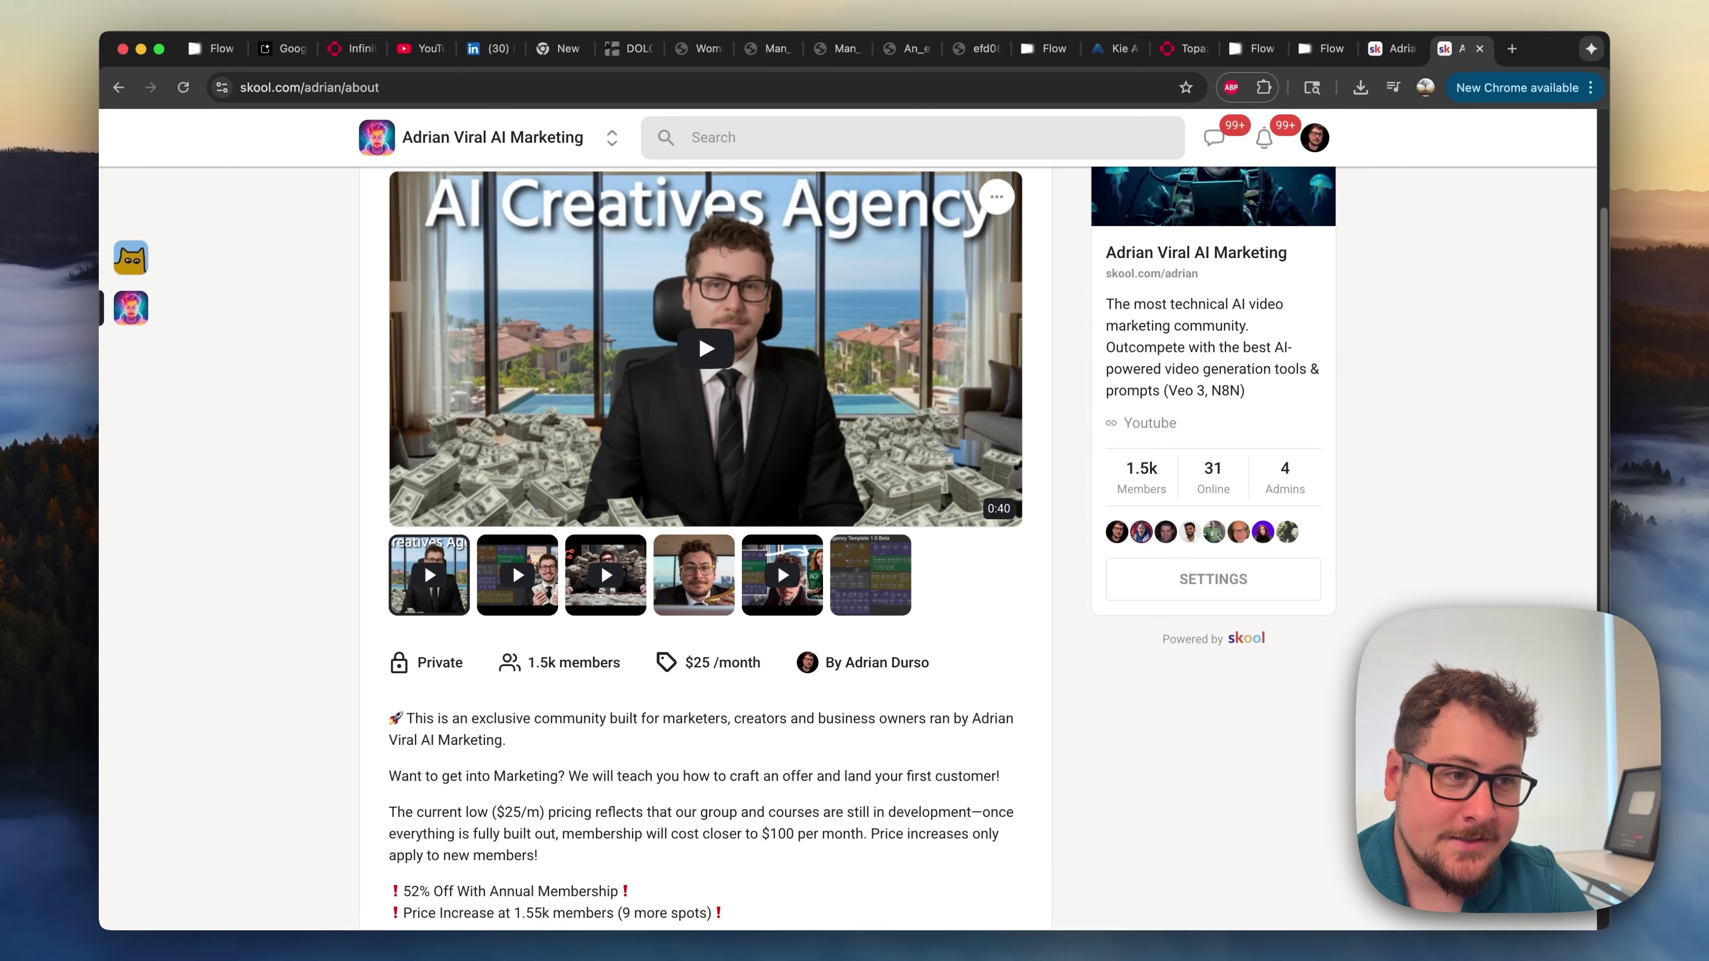
scroll(512, 563, "down", 1)
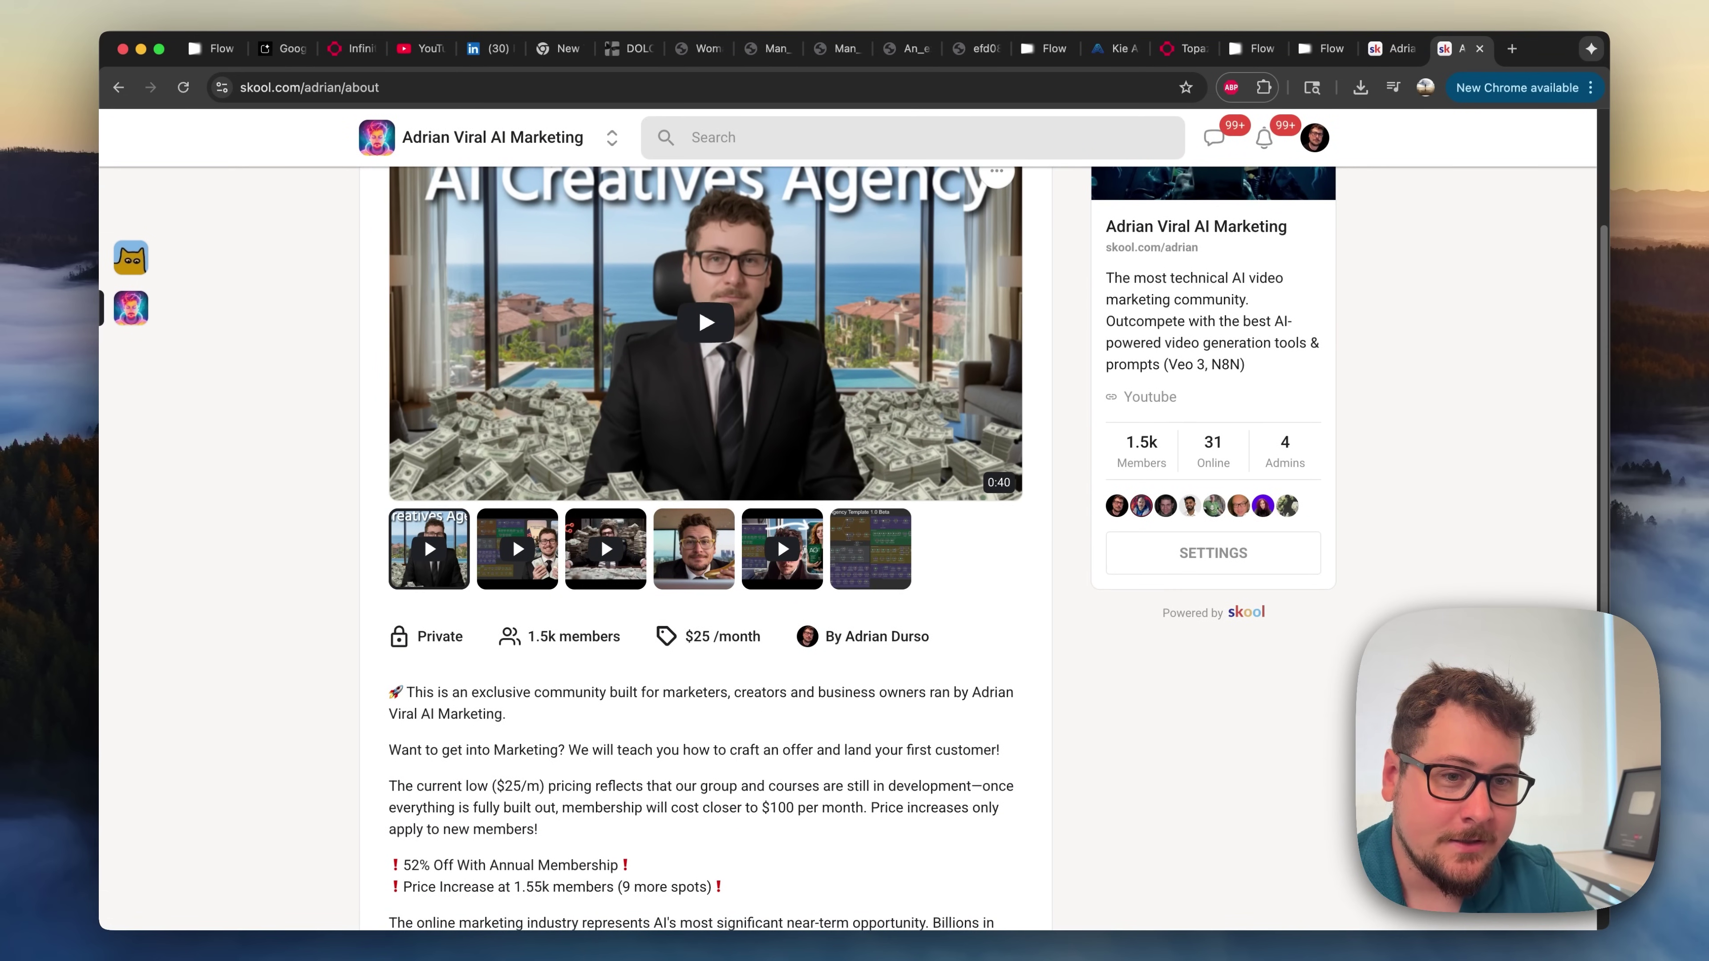